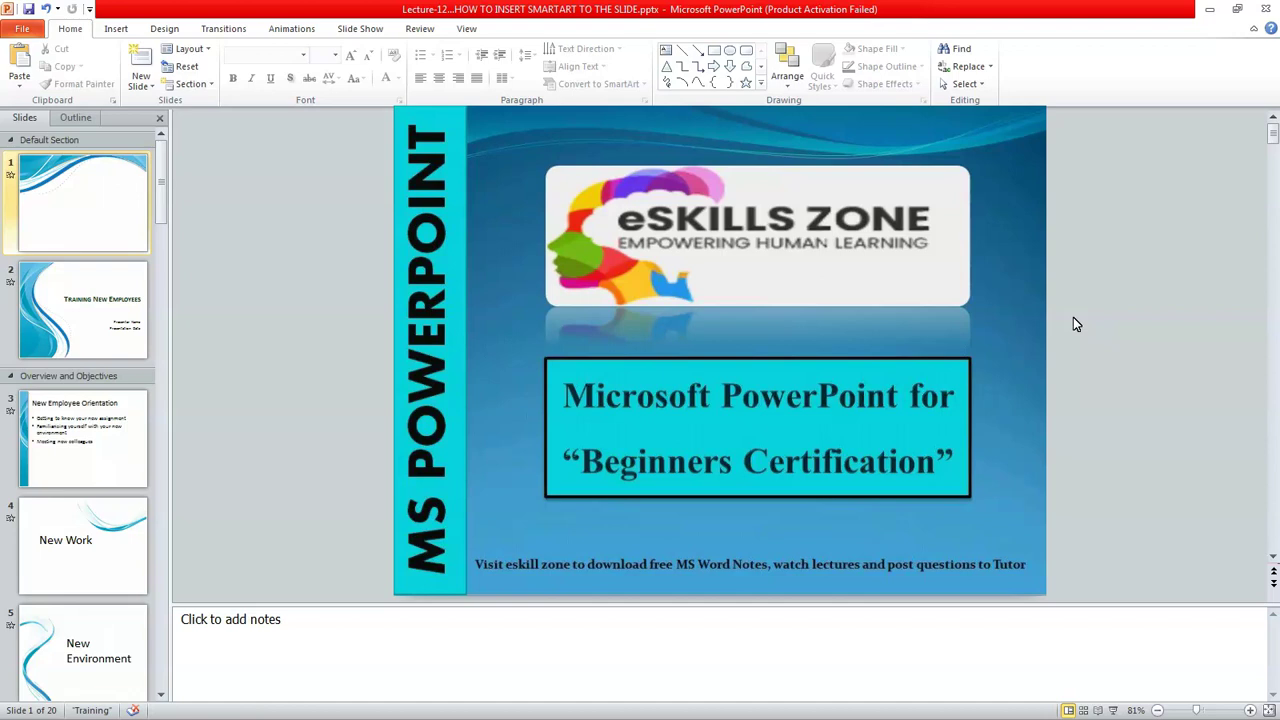
# Step: Open the Choose a SmartArt Graphic dialog from the Insert tab
pyautogui.click(1063, 318)
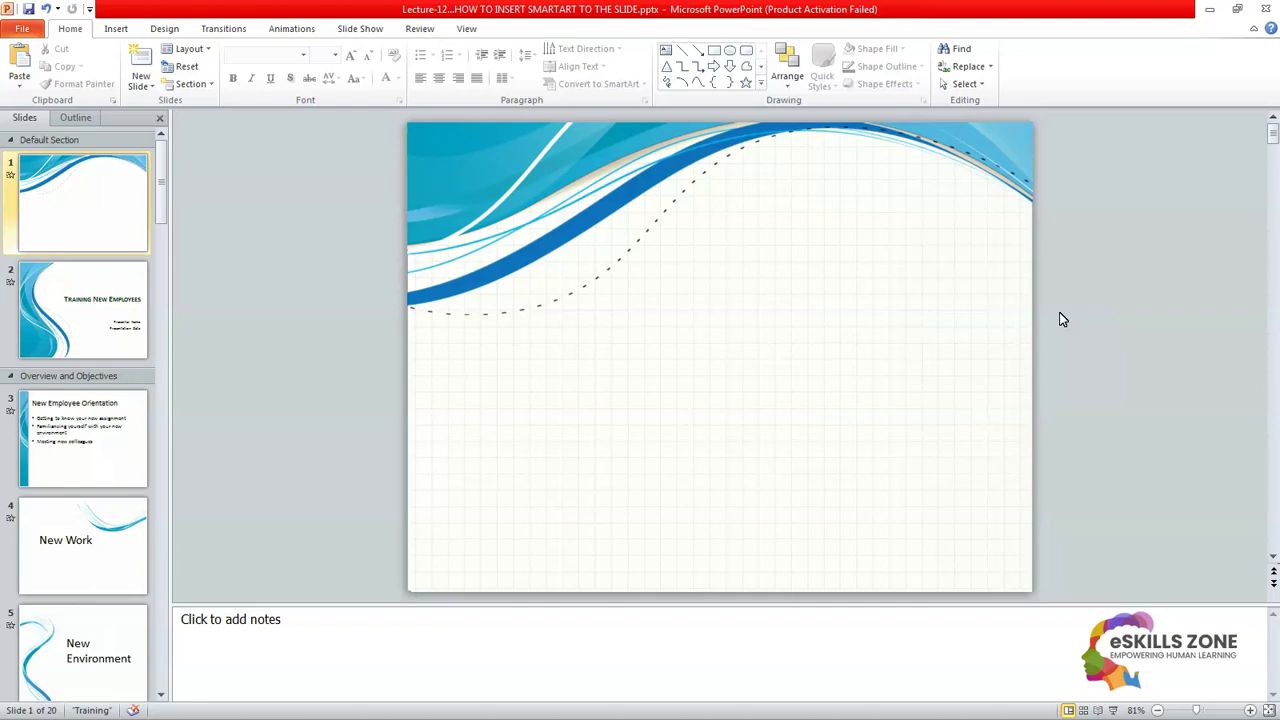
pyautogui.click(117, 29)
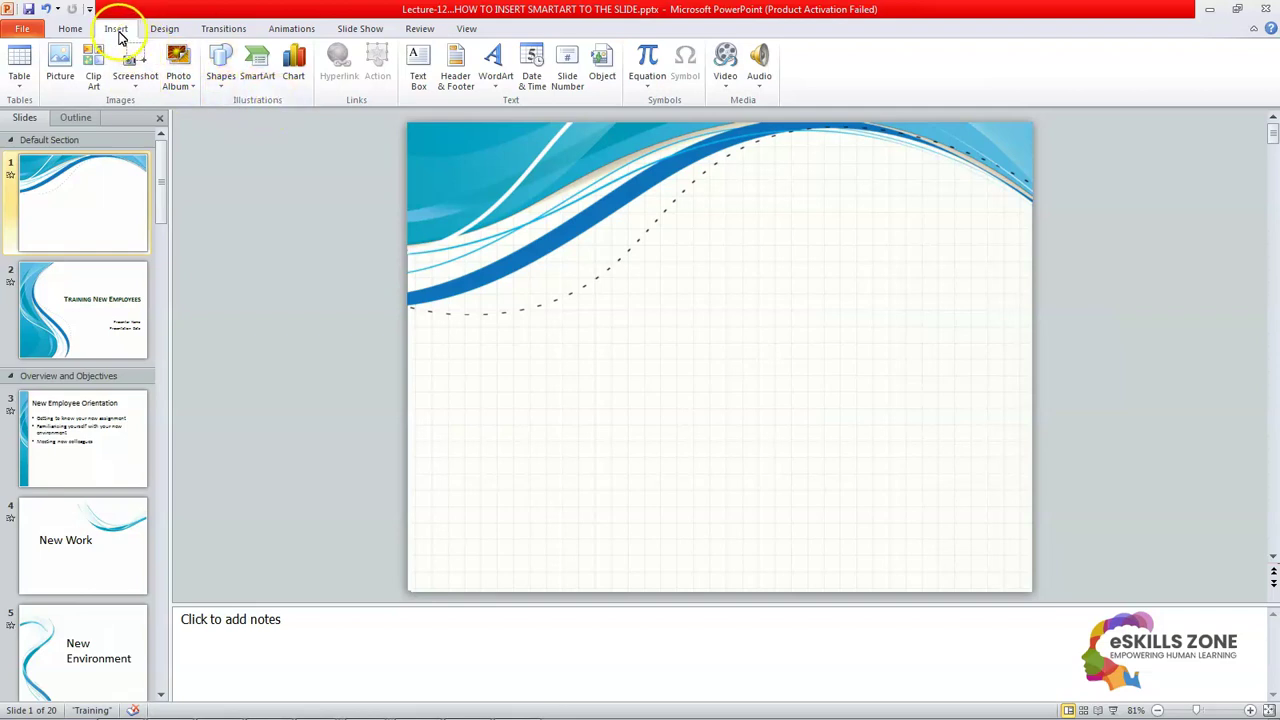
pyautogui.click(257, 70)
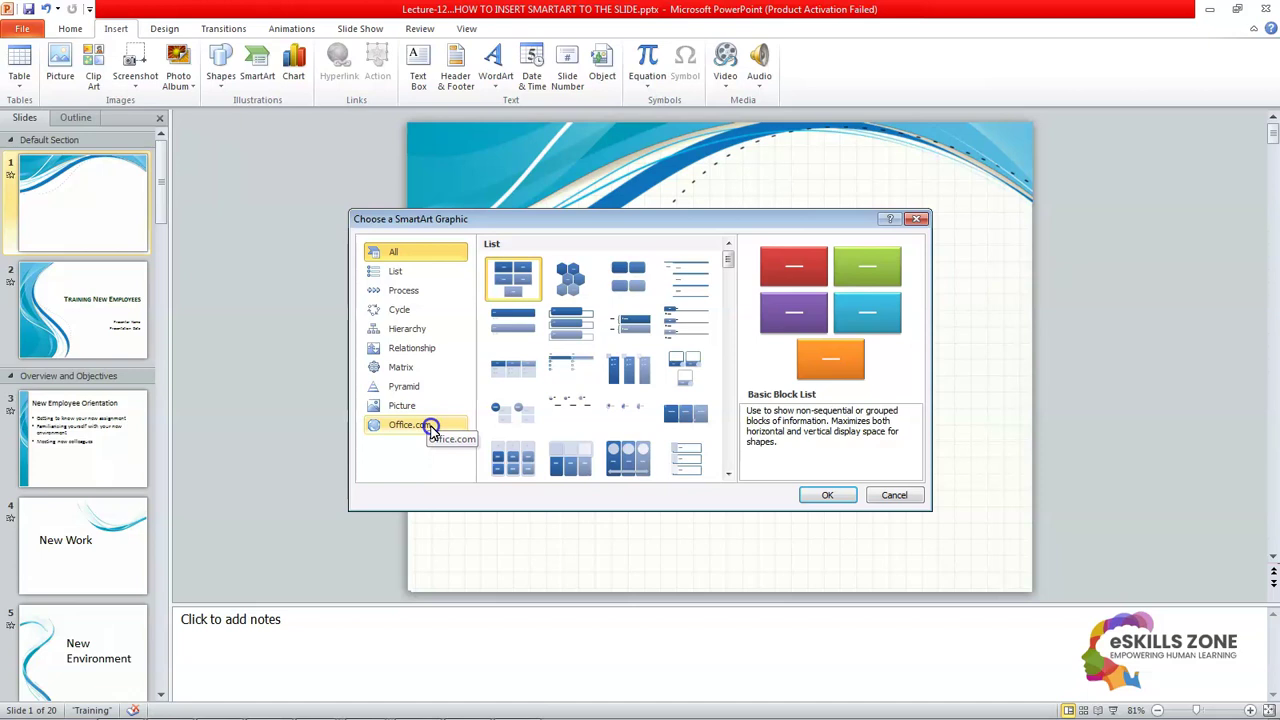
# Step: Filter to Cycle layouts and preview Basic Cycle, Text Cycle, Basic Pie and Segmented Cycle
pyautogui.click(422, 312)
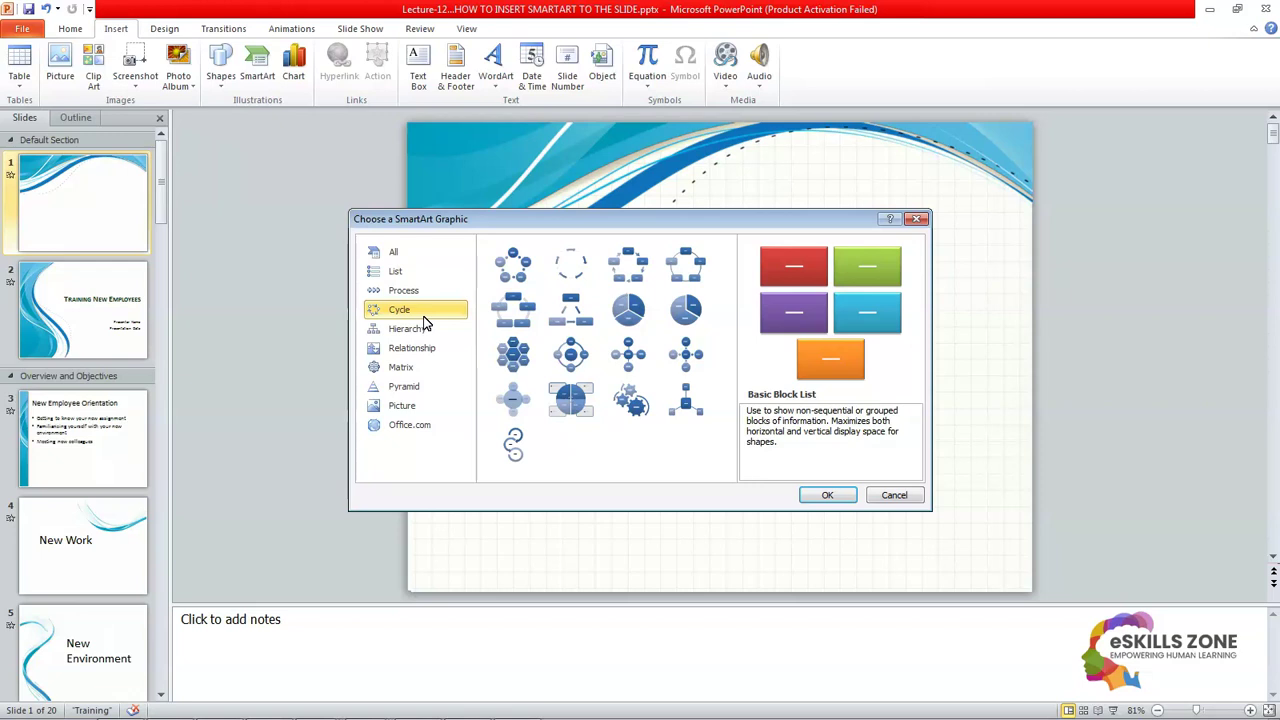
pyautogui.click(513, 300)
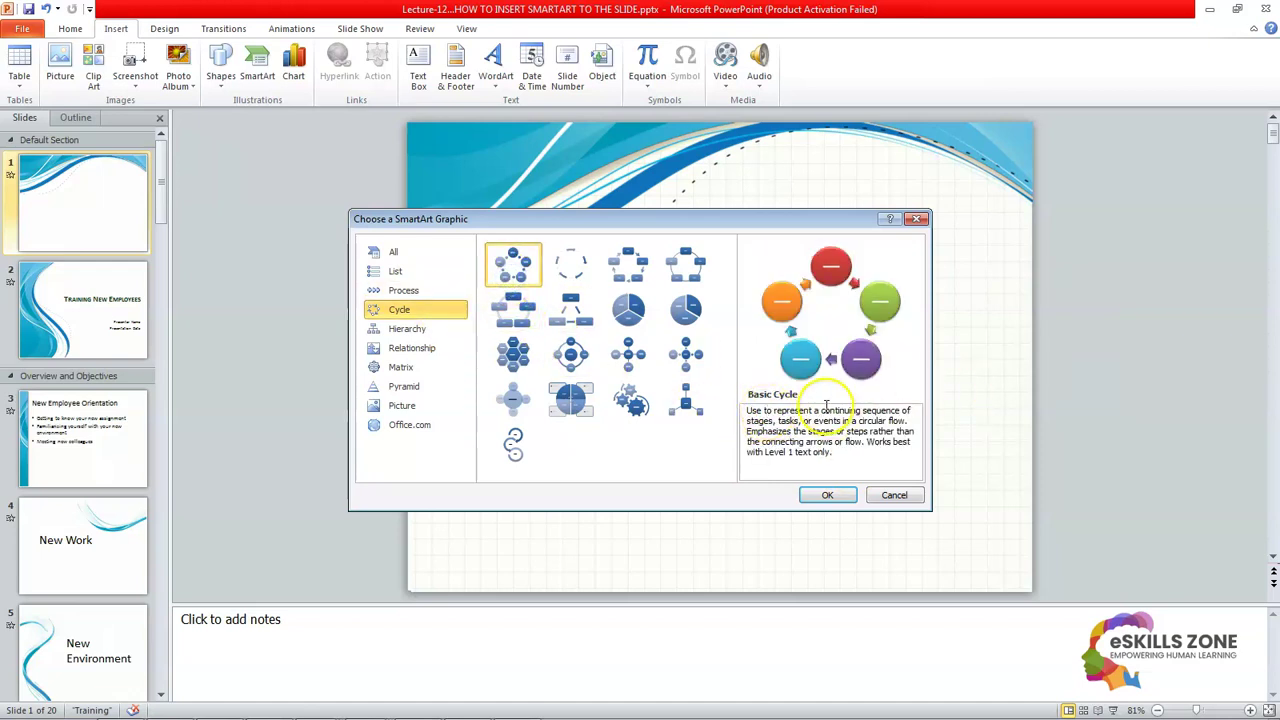
pyautogui.click(571, 264)
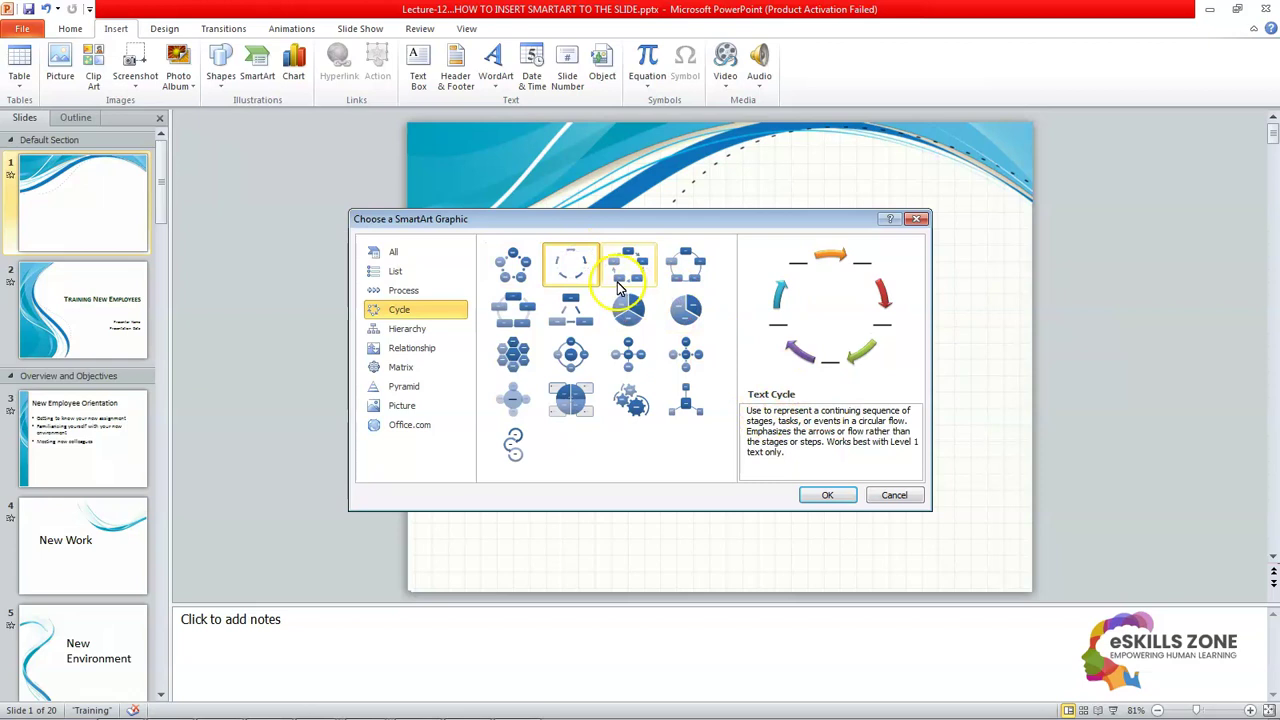
pyautogui.click(686, 266)
pyautogui.click(695, 322)
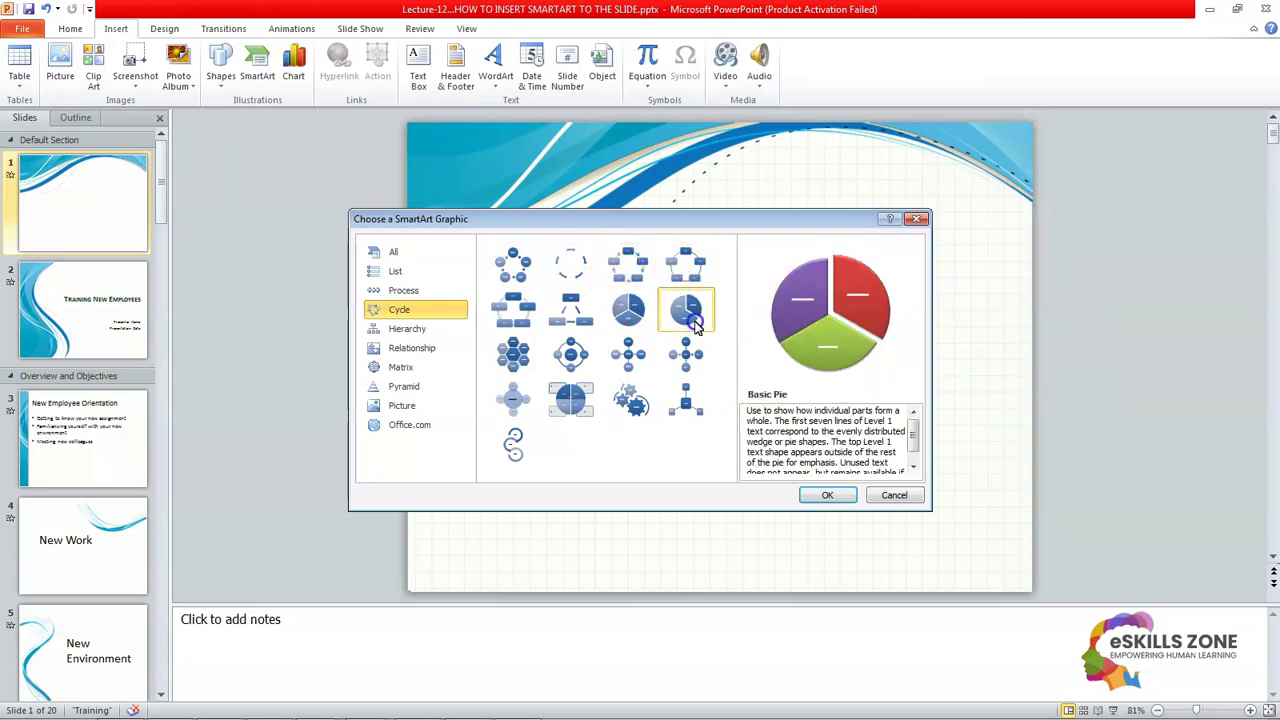
pyautogui.click(632, 322)
# Step: Preview Multidirectional, Continuous and Radial cycles, then insert Basic Cycle onto slide 1
pyautogui.click(568, 320)
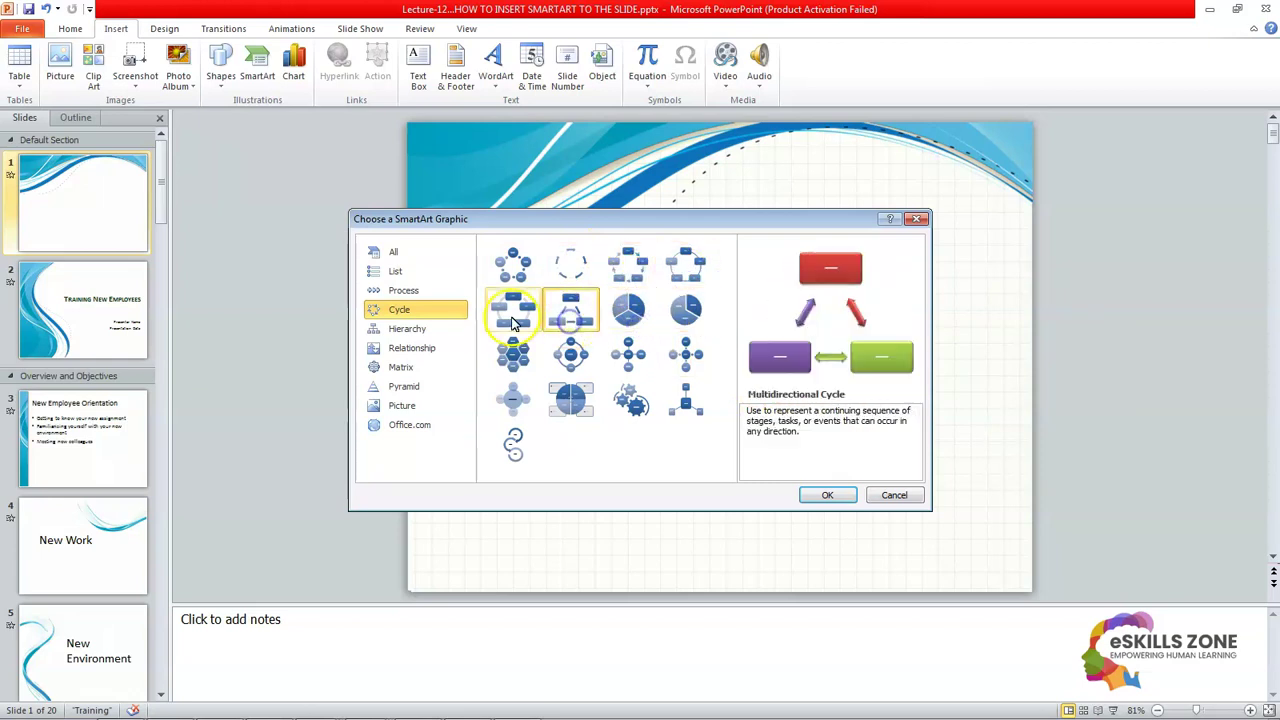
pyautogui.click(513, 318)
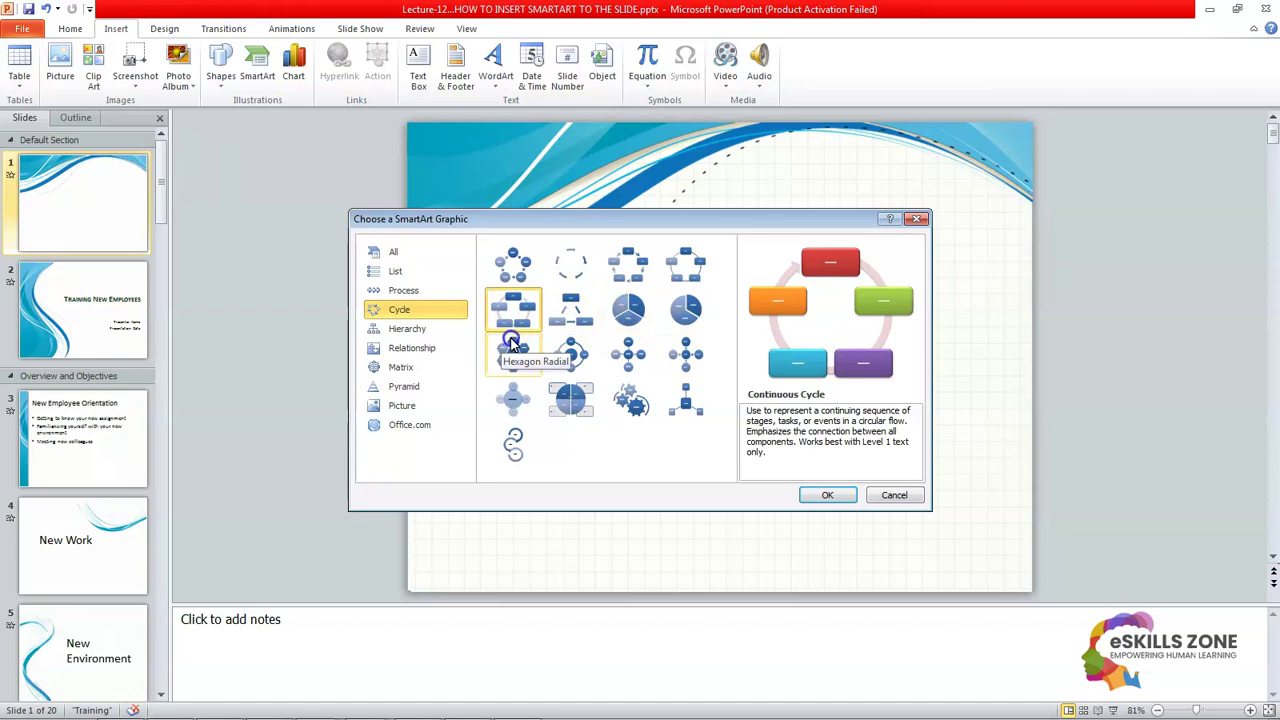
pyautogui.click(513, 350)
pyautogui.click(570, 352)
pyautogui.click(686, 352)
pyautogui.click(523, 275)
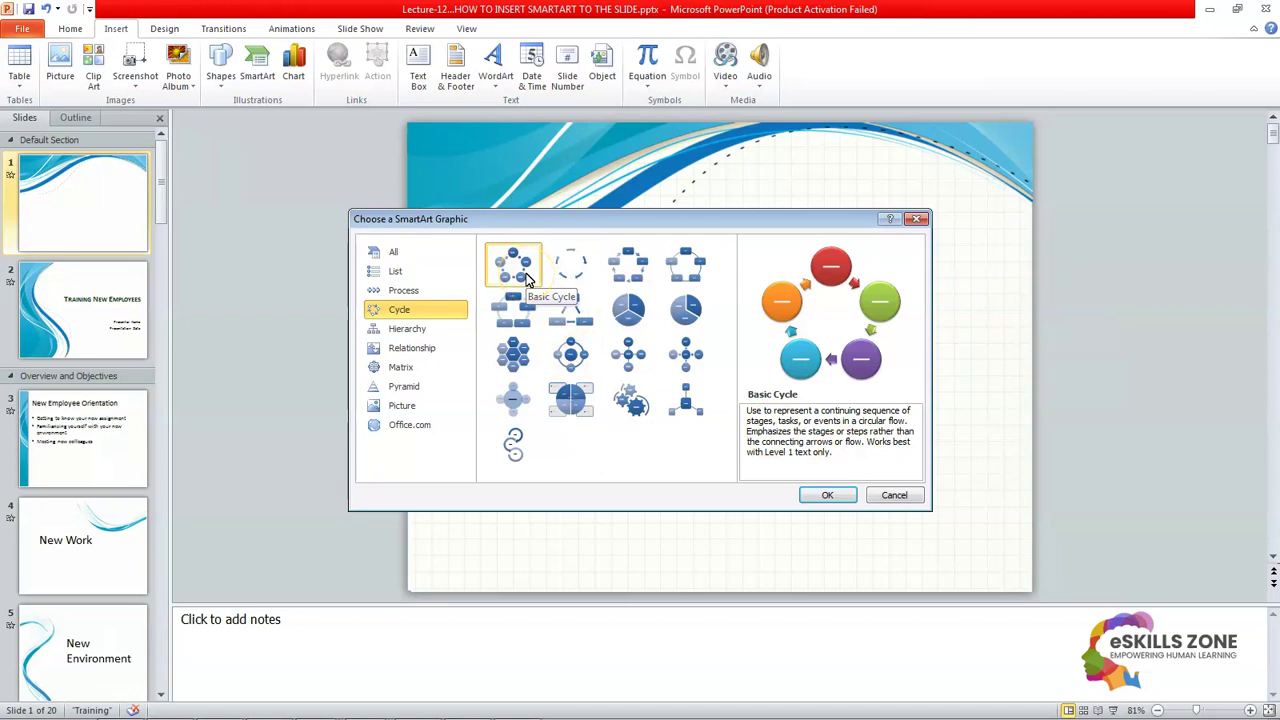
pyautogui.click(827, 495)
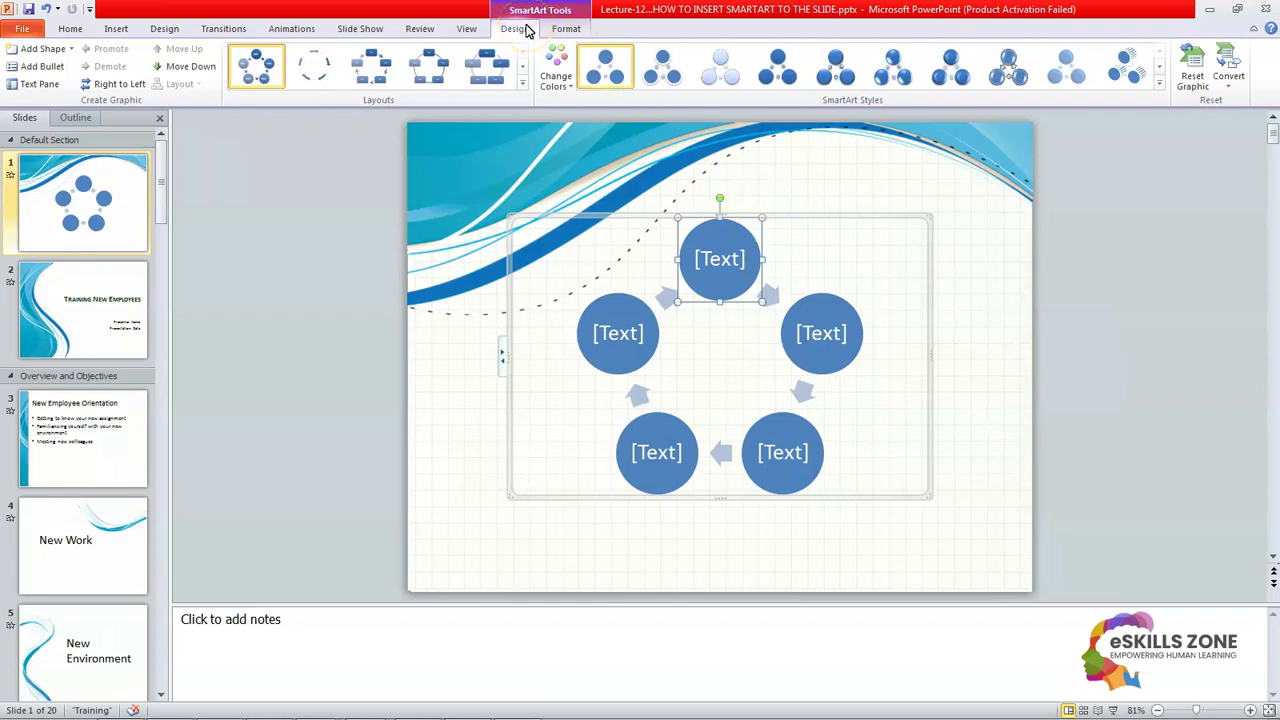
pyautogui.click(578, 29)
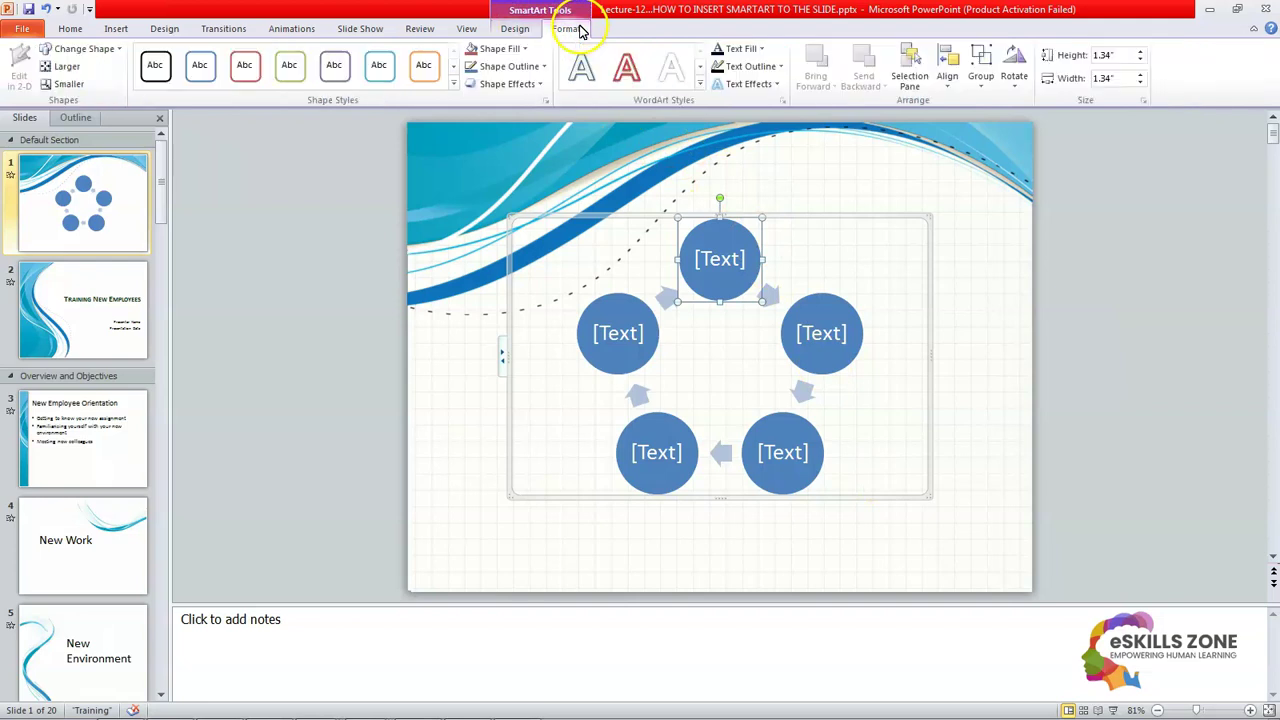
pyautogui.click(515, 29)
pyautogui.click(570, 29)
pyautogui.click(517, 29)
pyautogui.click(566, 29)
pyautogui.click(516, 29)
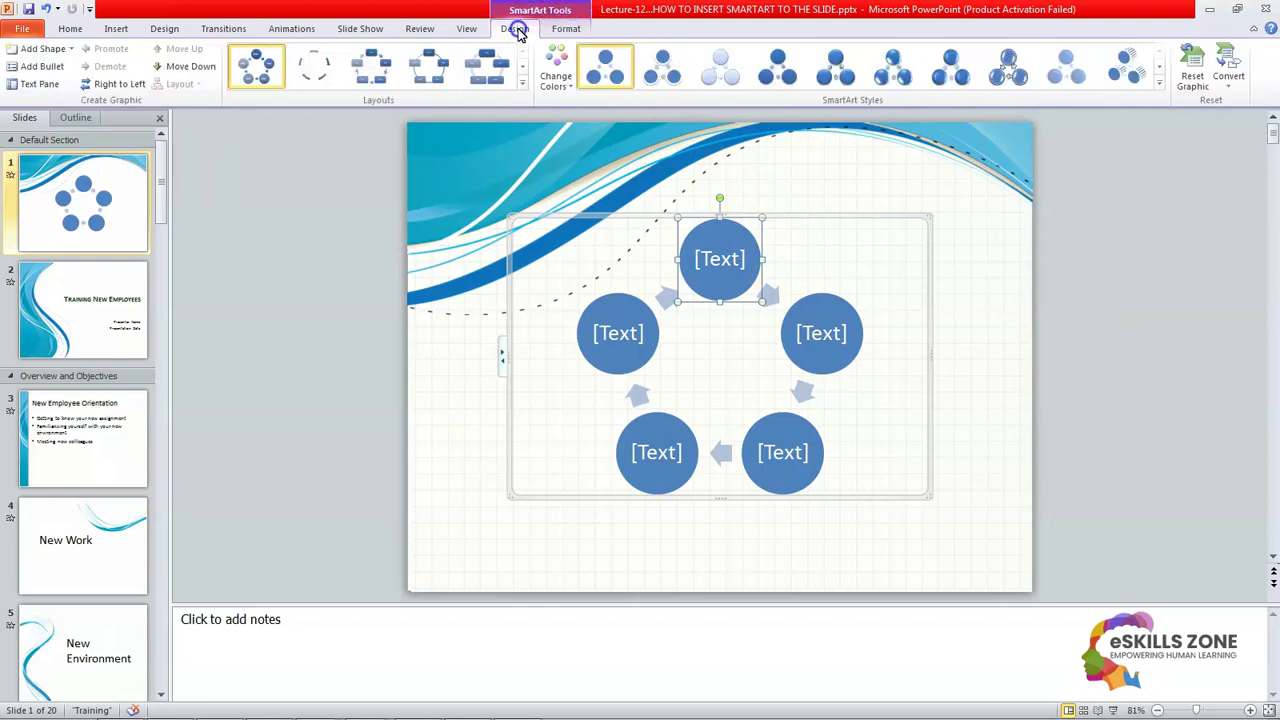
pyautogui.click(566, 29)
pyautogui.click(515, 29)
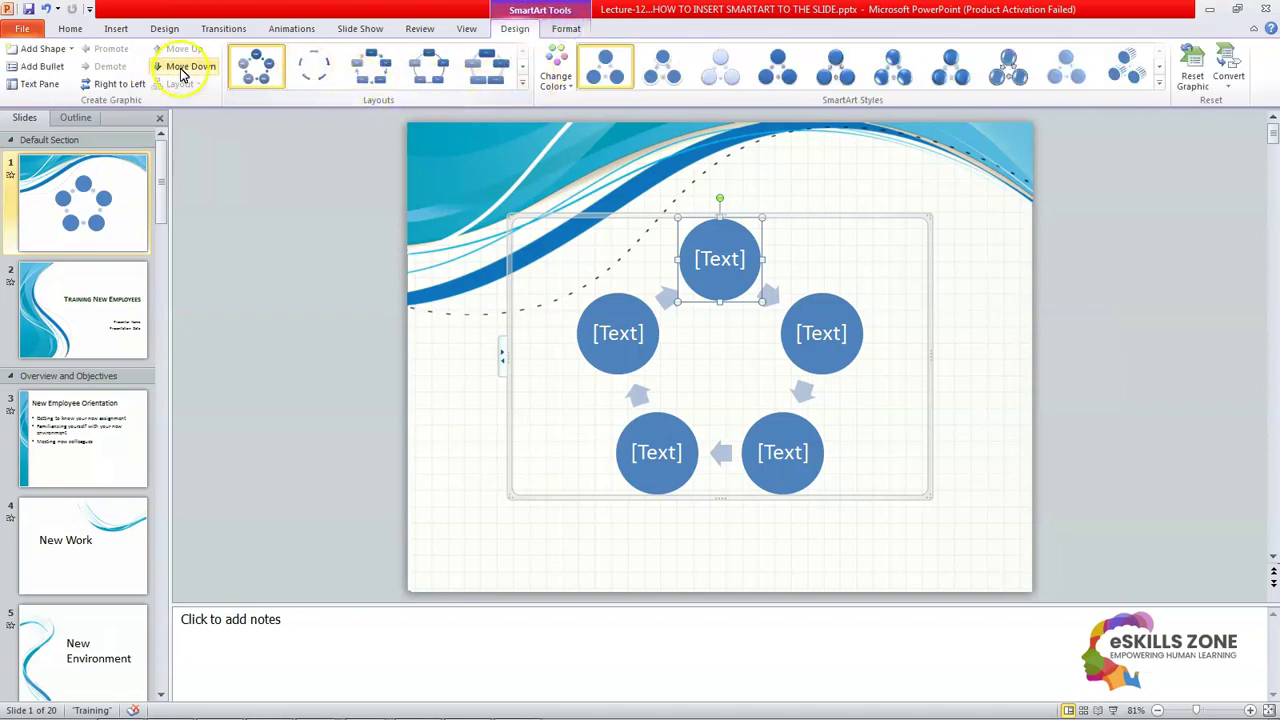
# Step: Apply the first Colorful colour scheme to the cycle diagram's circles
pyautogui.click(557, 80)
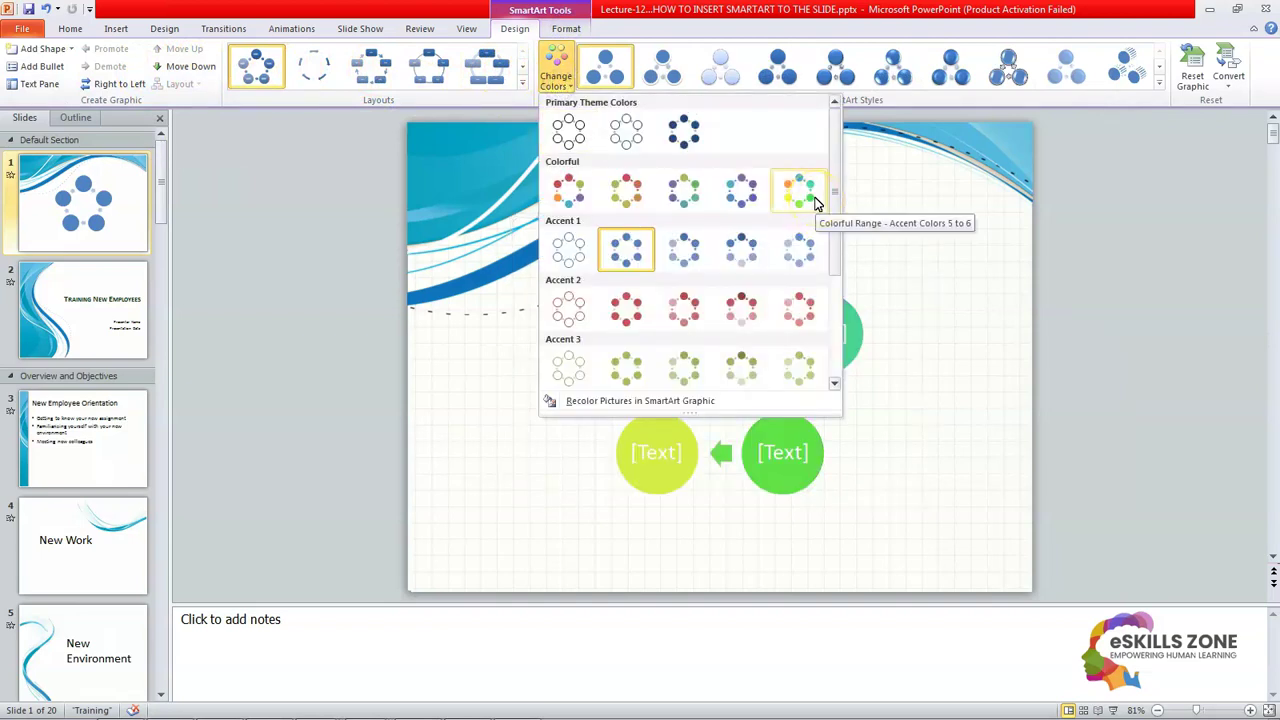
pyautogui.scroll(-2, 800, 206)
pyautogui.scroll(2, 800, 206)
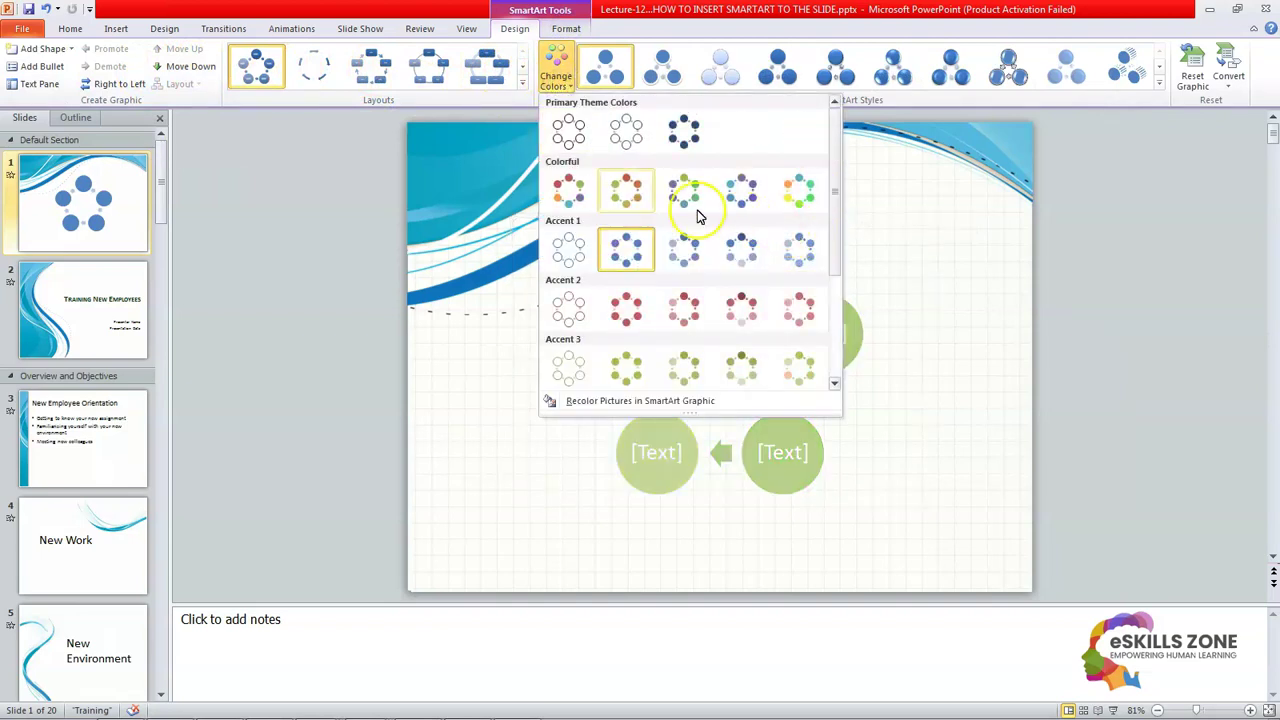
pyautogui.click(565, 190)
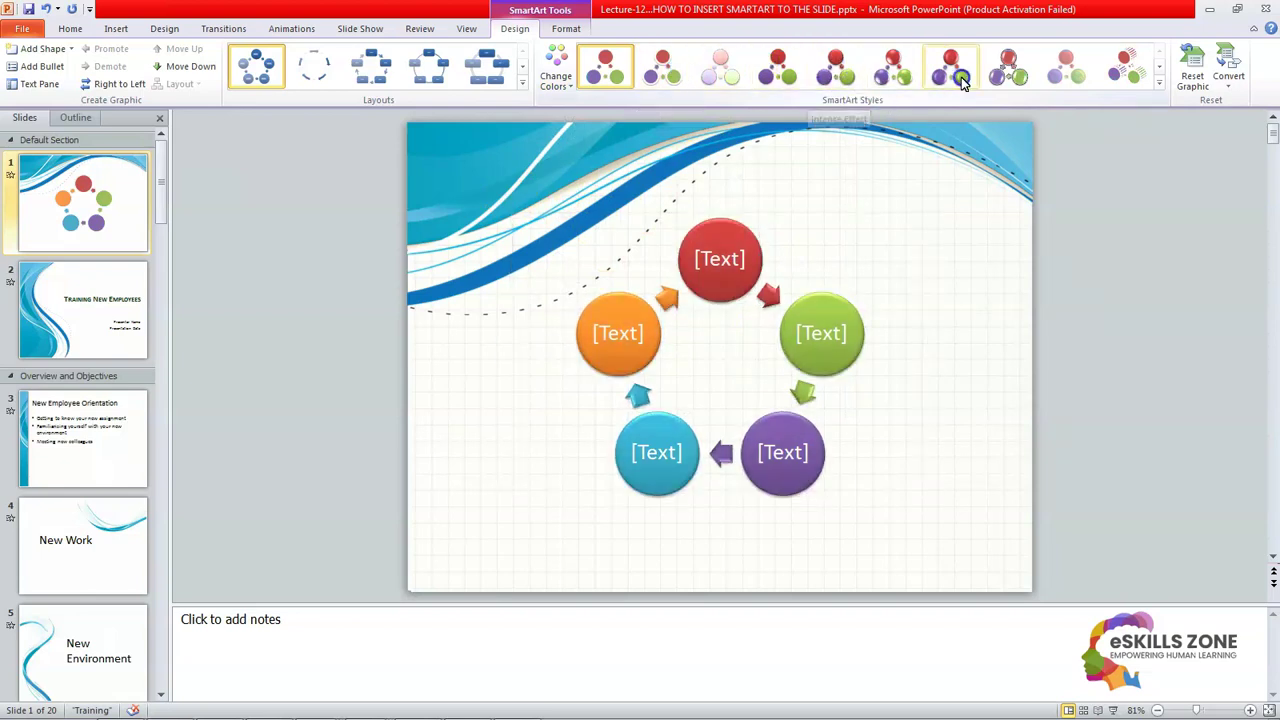
# Step: Give the diagram a glossy 3D SmartArt style
pyautogui.click(1159, 71)
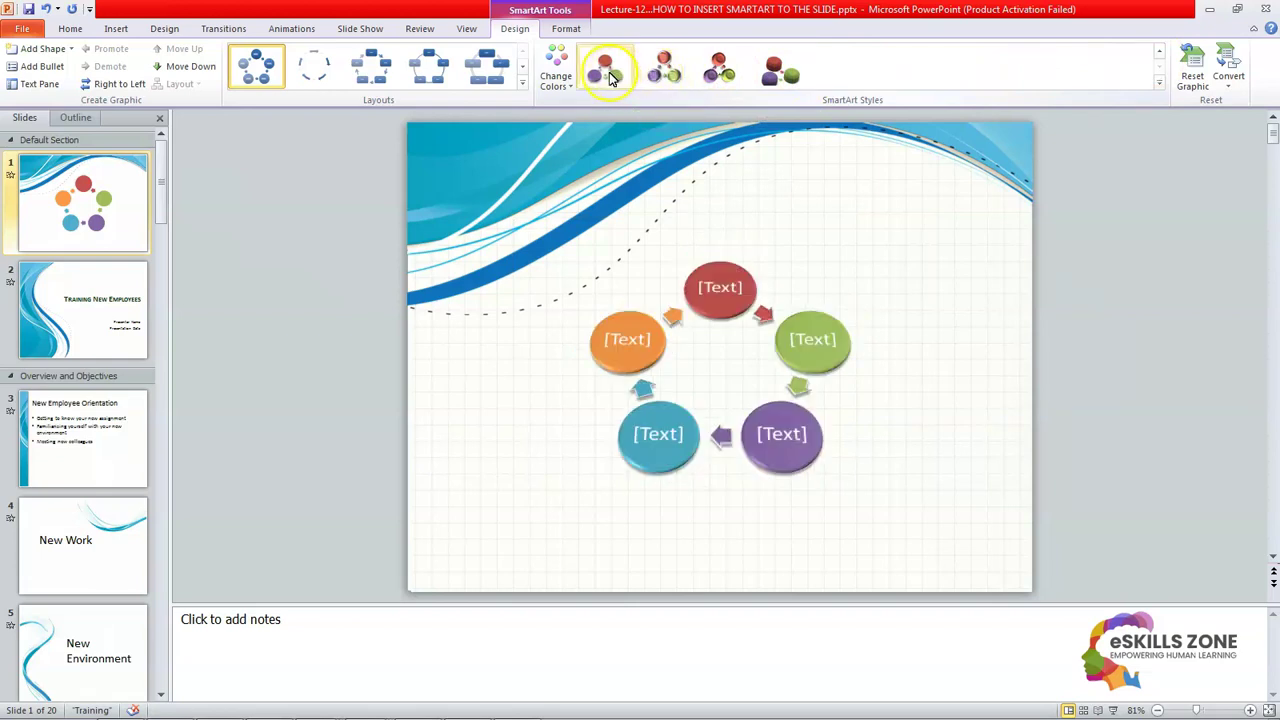
pyautogui.click(1159, 52)
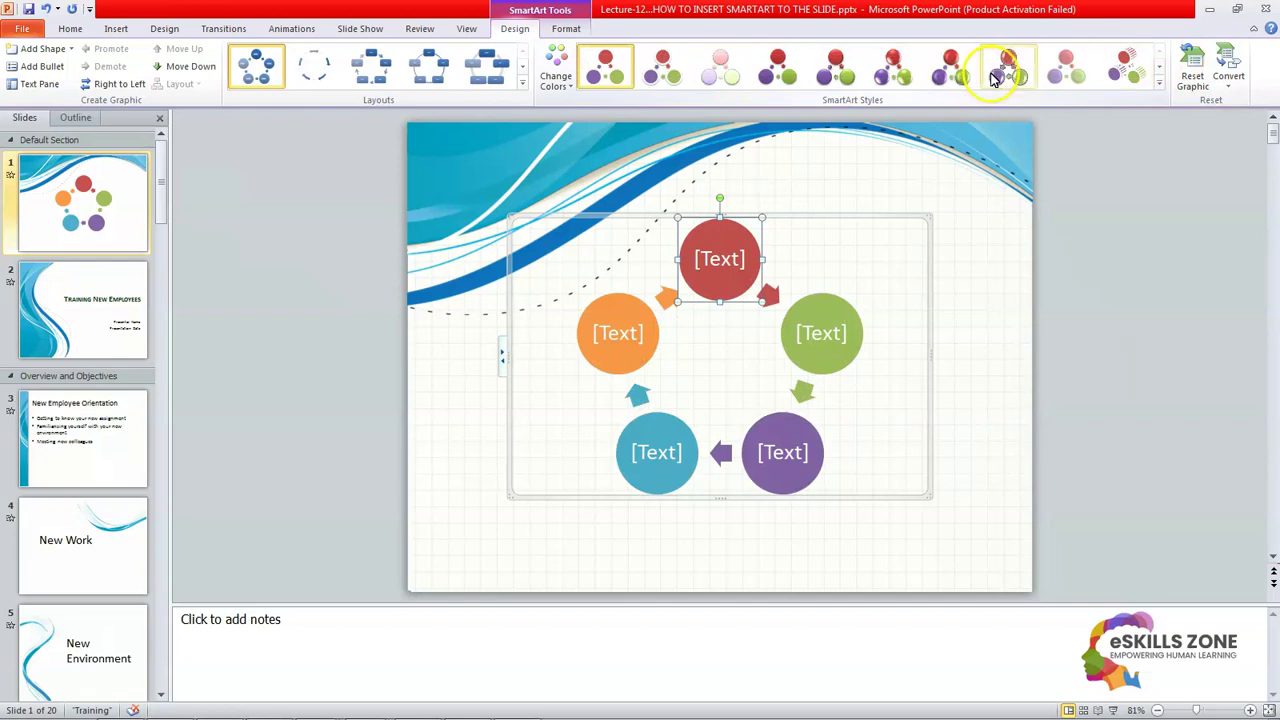
pyautogui.click(890, 78)
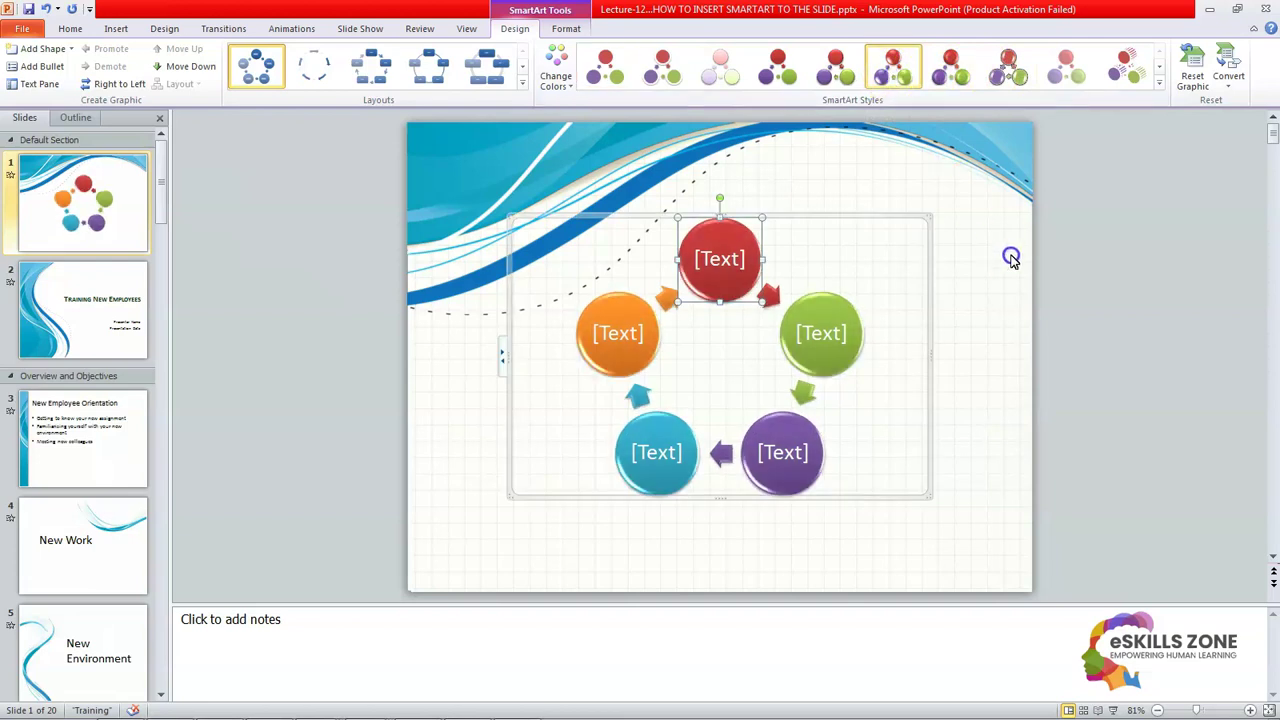
pyautogui.click(733, 262)
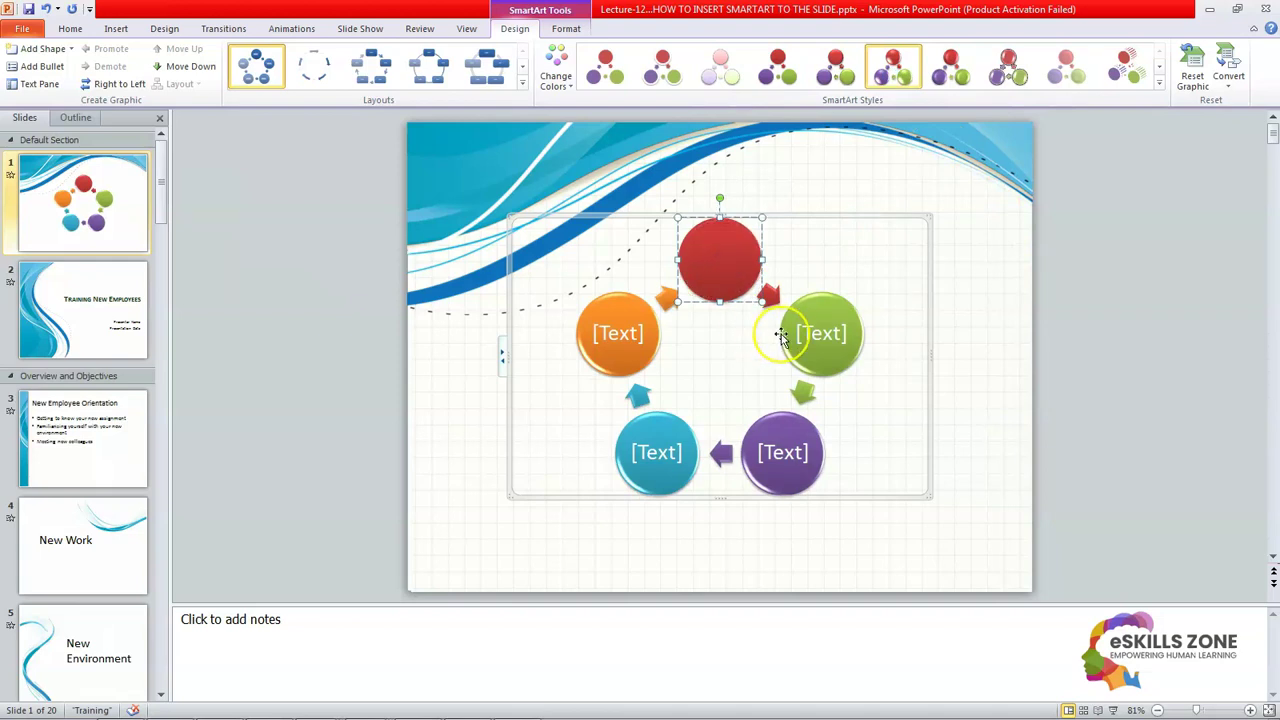
pyautogui.write('START')
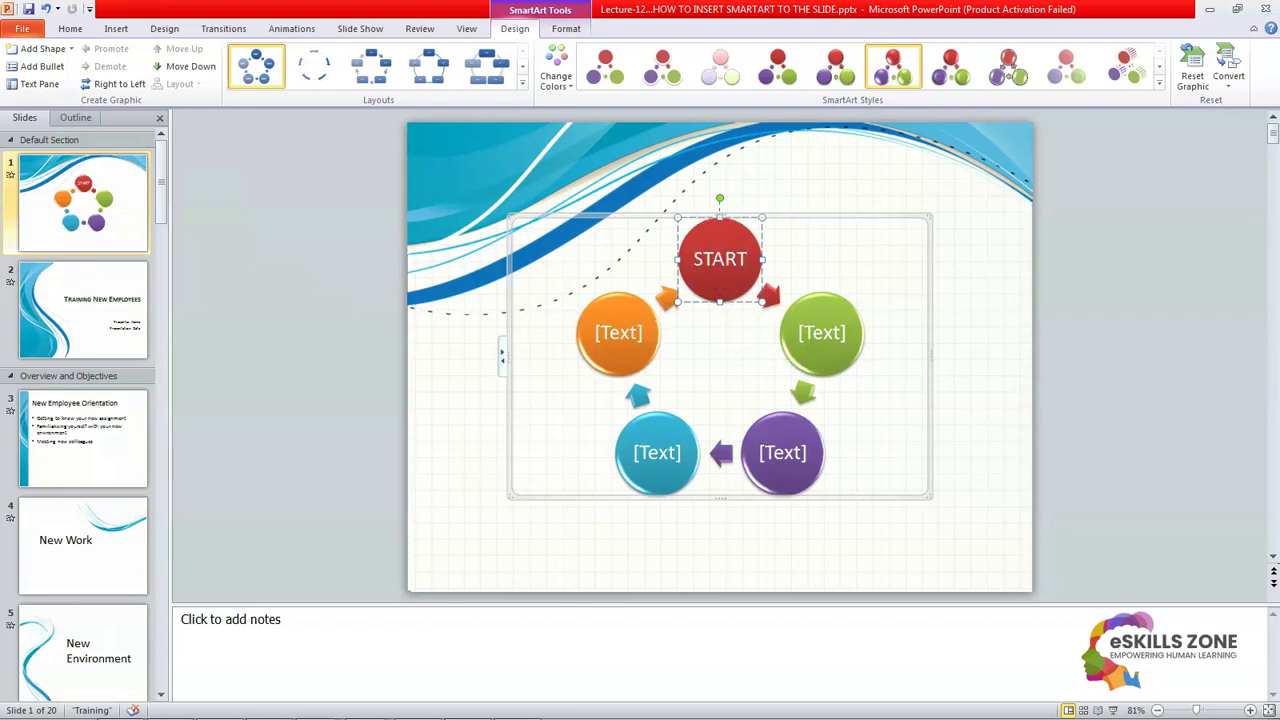
pyautogui.click(811, 340)
pyautogui.write('INPUT')
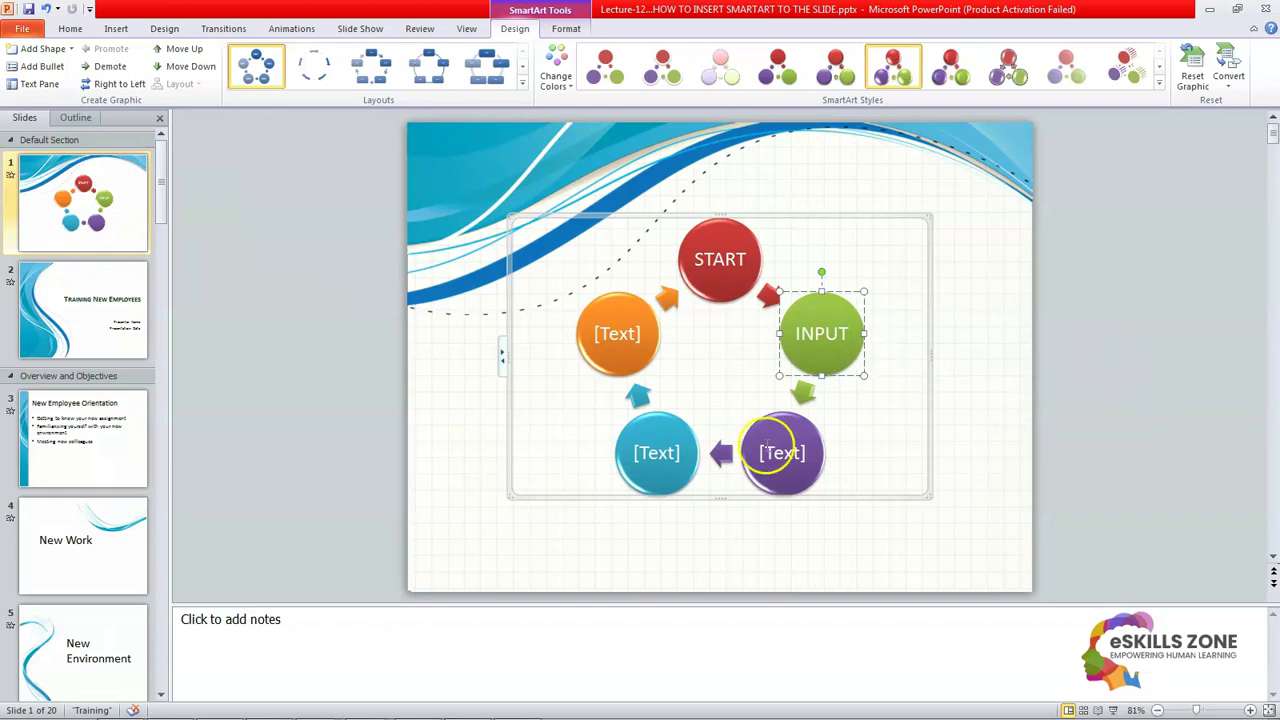
pyautogui.click(766, 447)
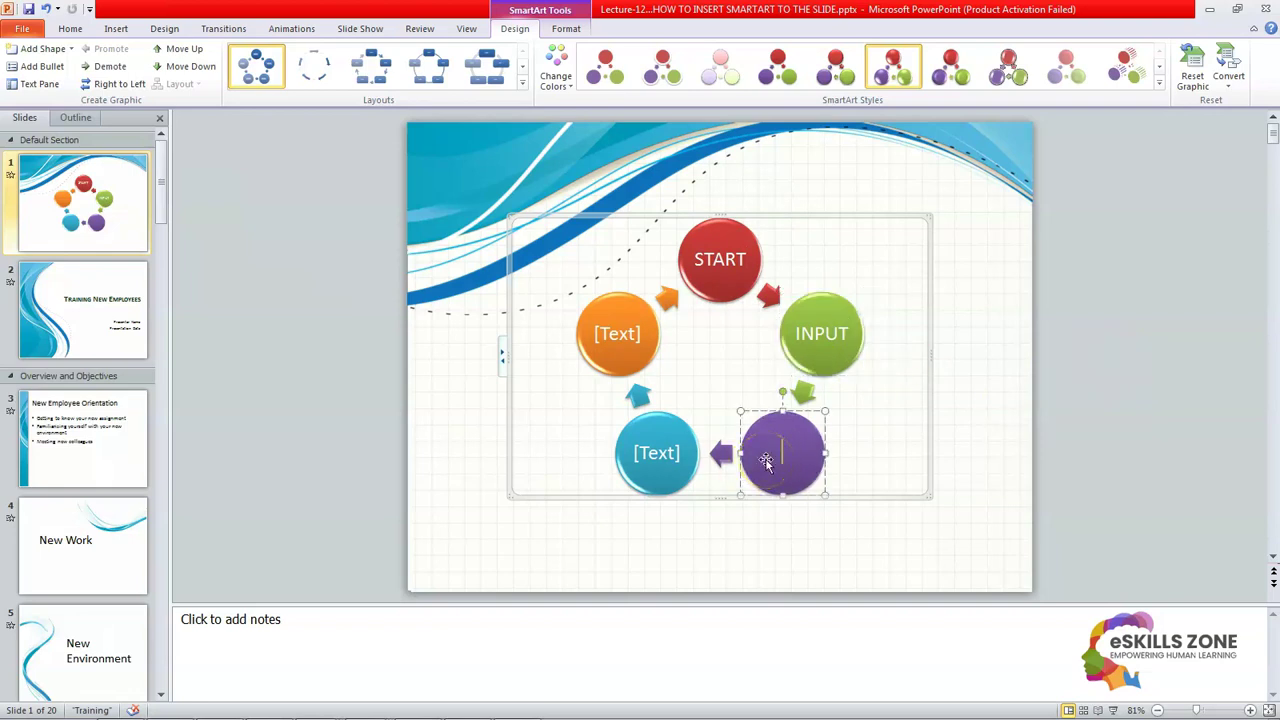
pyautogui.write('PROCESS')
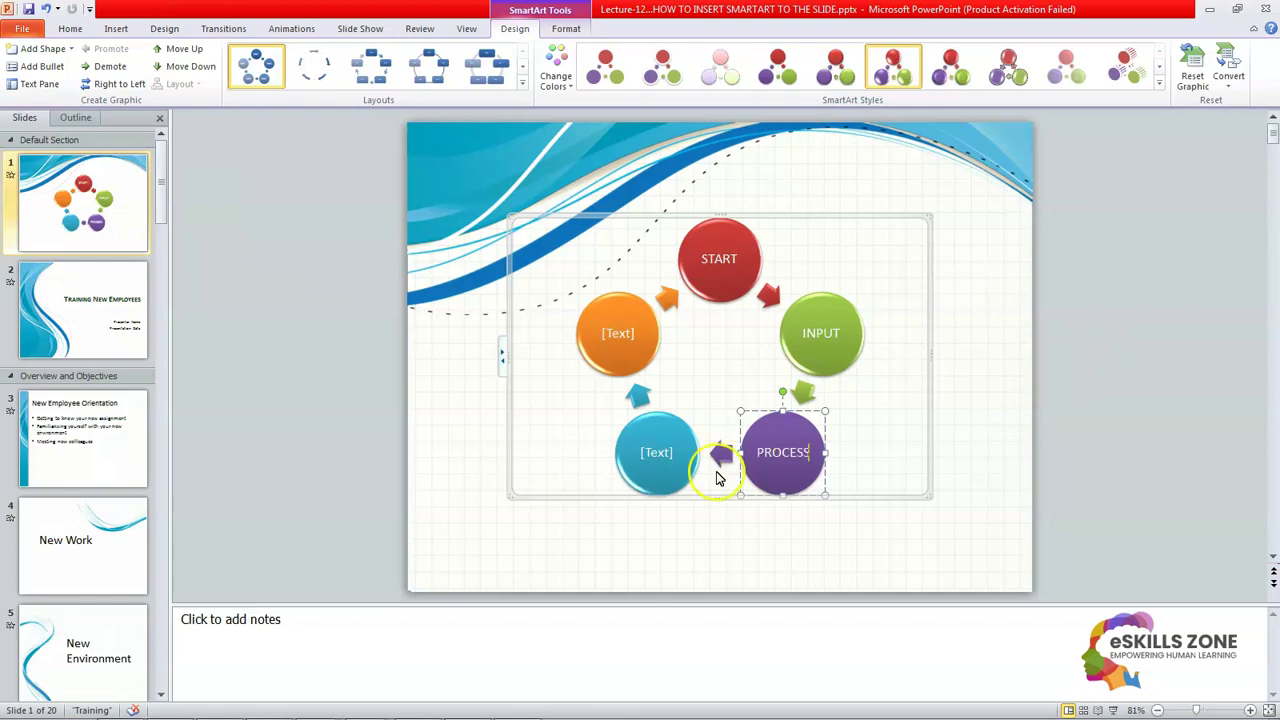
pyautogui.click(677, 457)
pyautogui.write('DE')
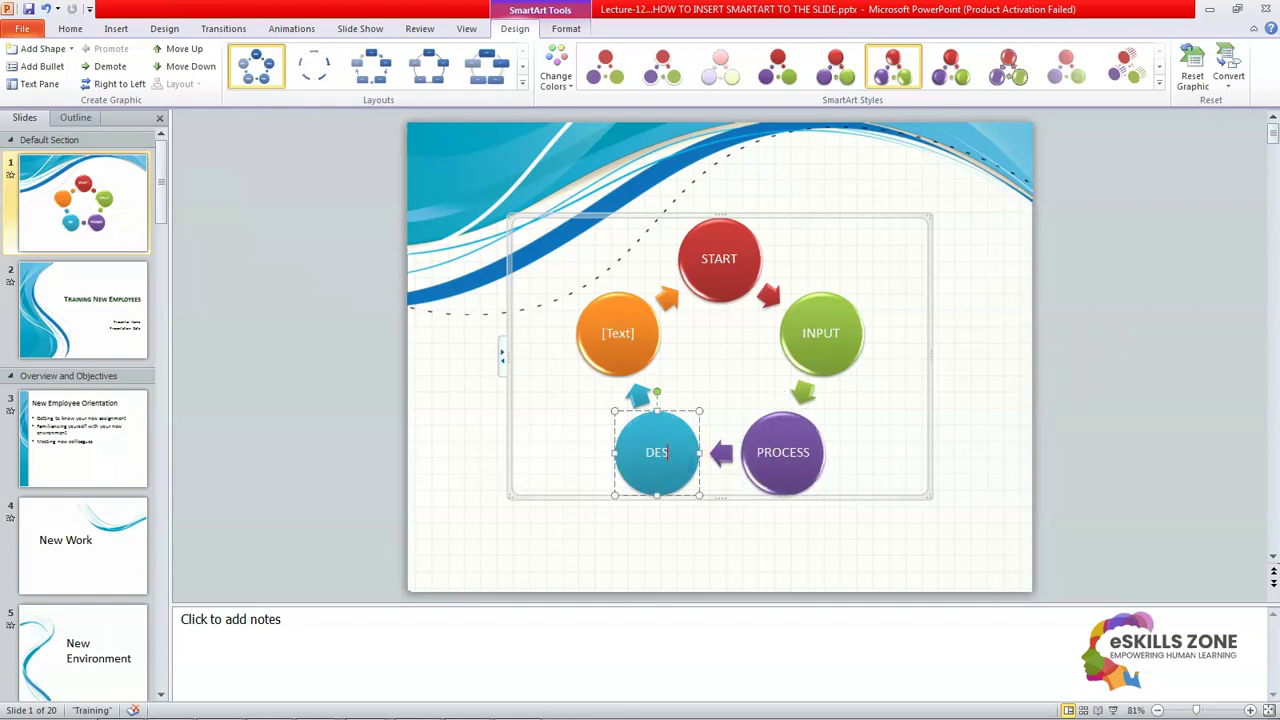
pyautogui.write('CISION MAKING')
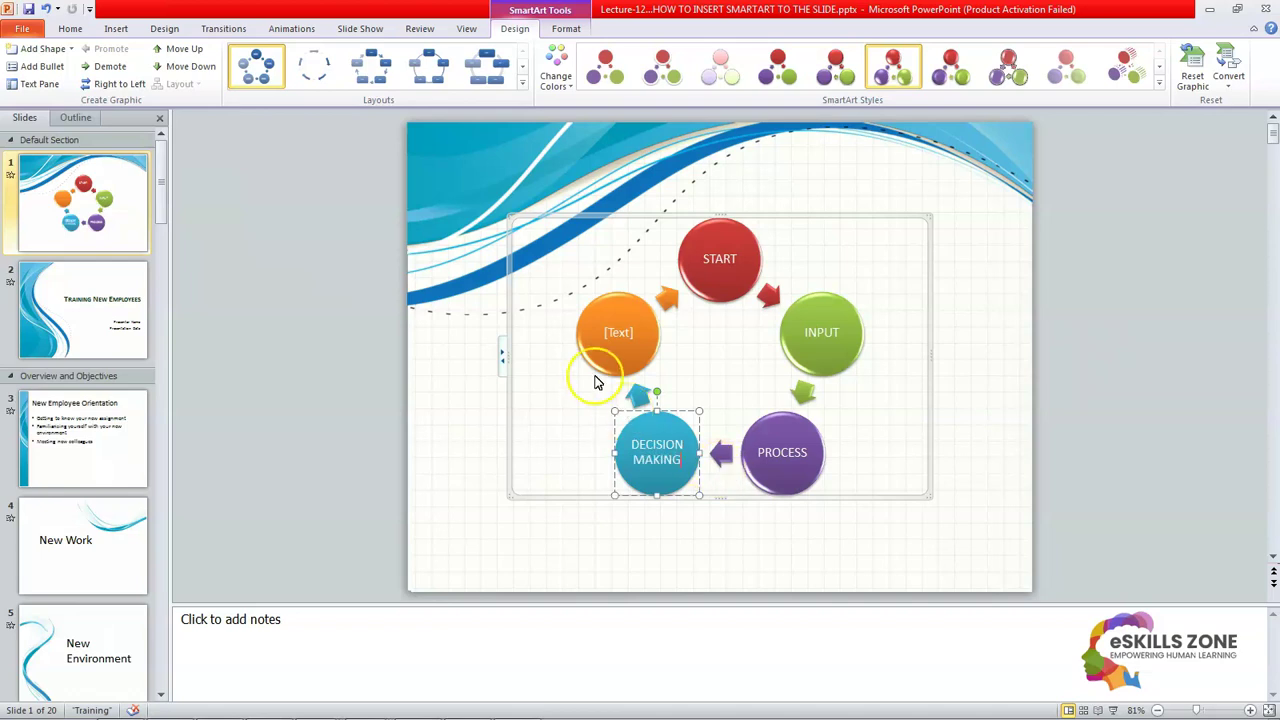
pyautogui.click(613, 357)
pyautogui.write('STOP')
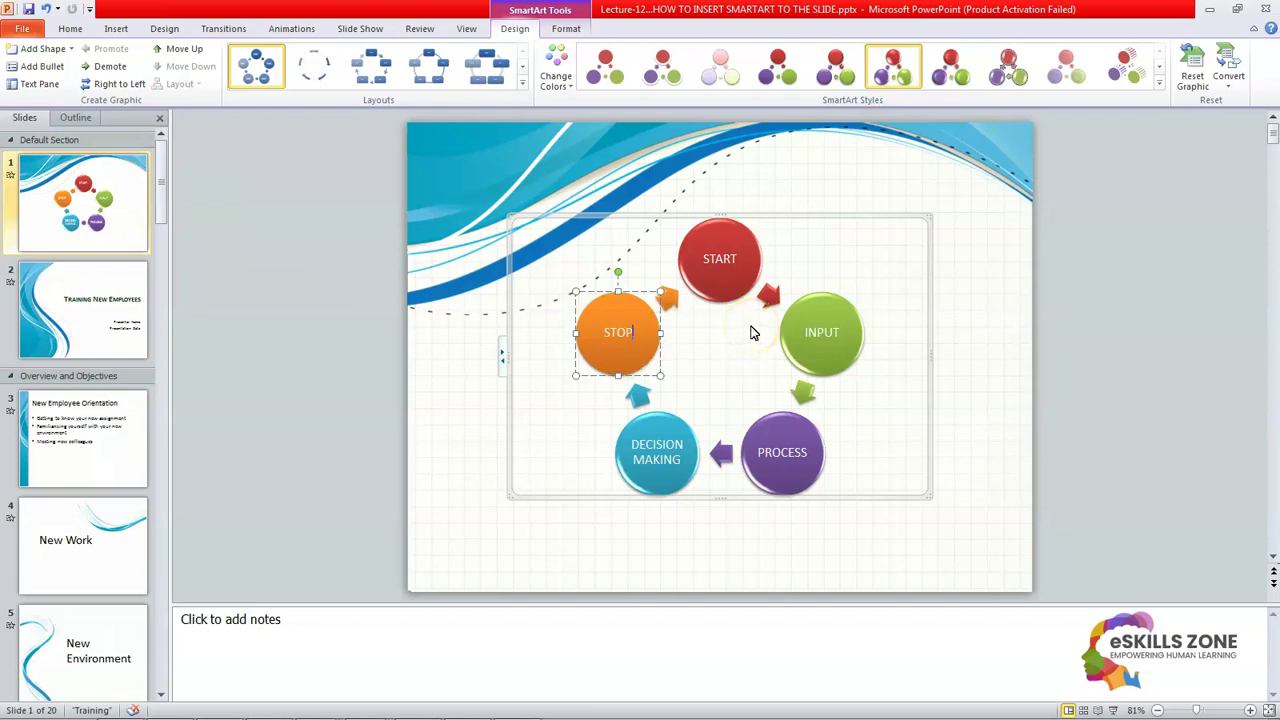
pyautogui.click(688, 343)
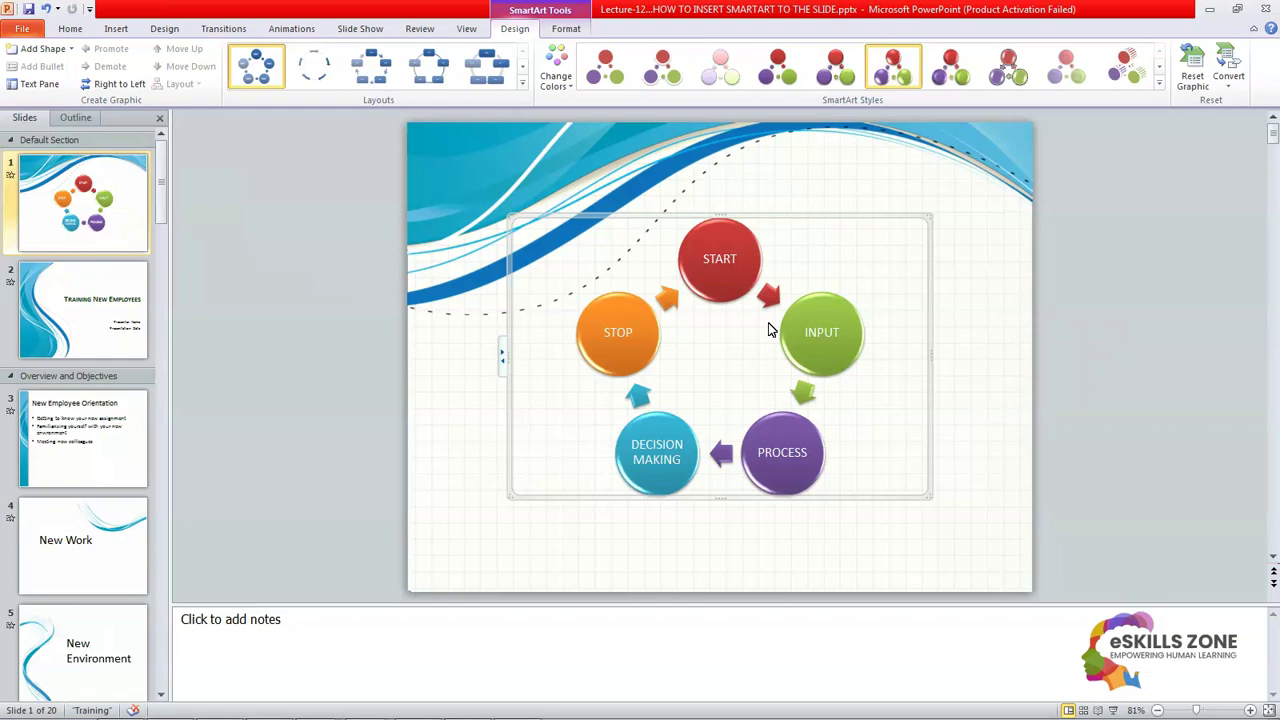
pyautogui.click(733, 278)
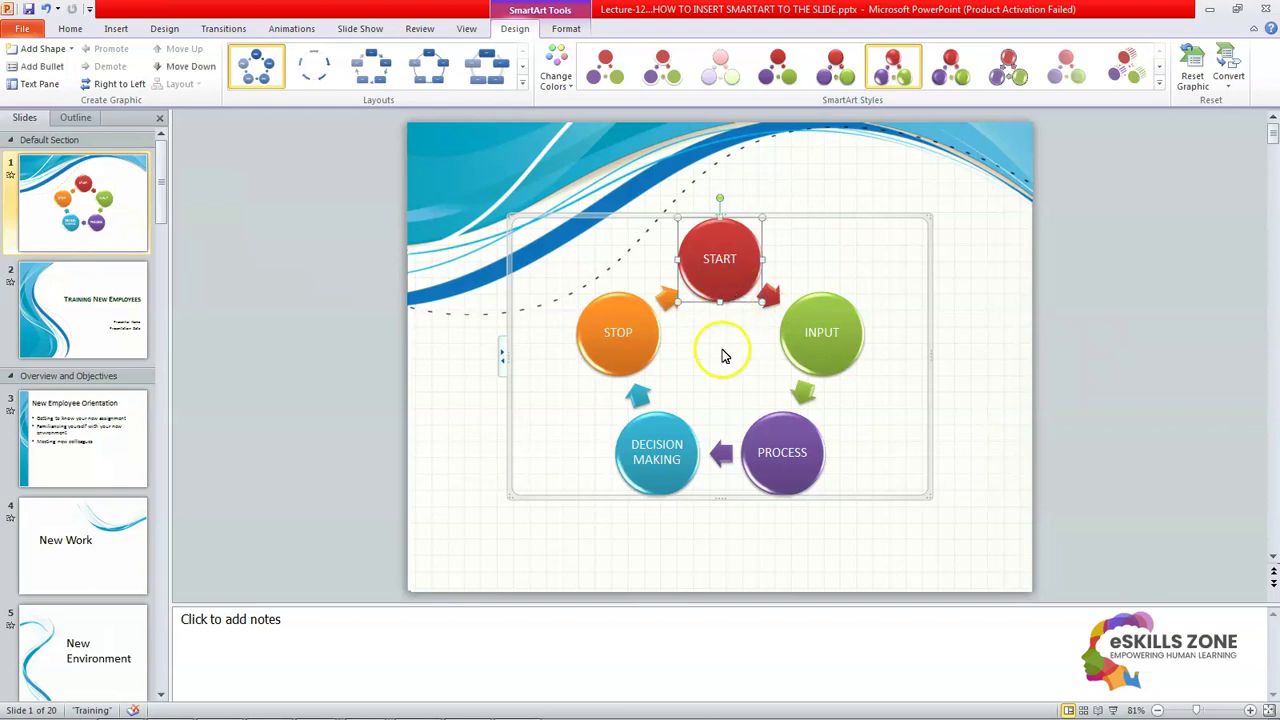
pyautogui.click(533, 274)
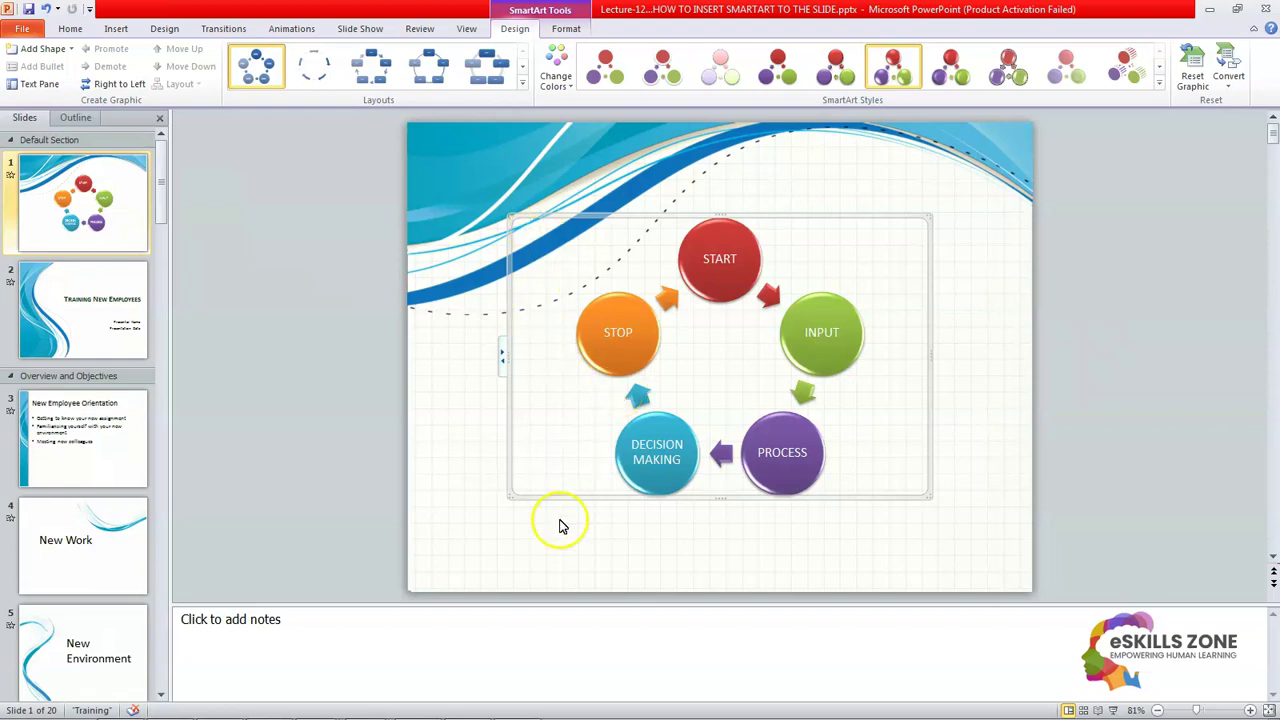
pyautogui.click(460, 390)
pyautogui.click(502, 197)
pyautogui.click(625, 297)
pyautogui.click(515, 30)
pyautogui.click(566, 30)
pyautogui.click(536, 30)
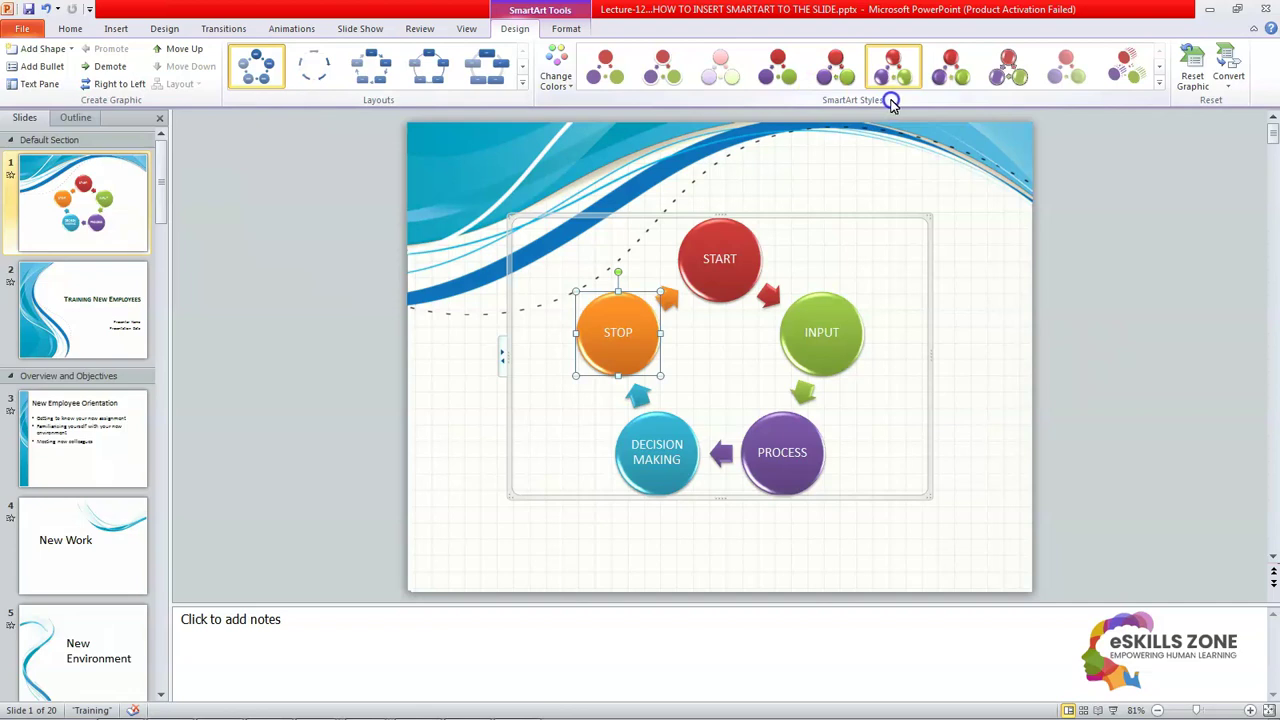
# Step: Leave the colour scheme unchanged and switch to the SmartArt Tools Format tab
pyautogui.click(565, 84)
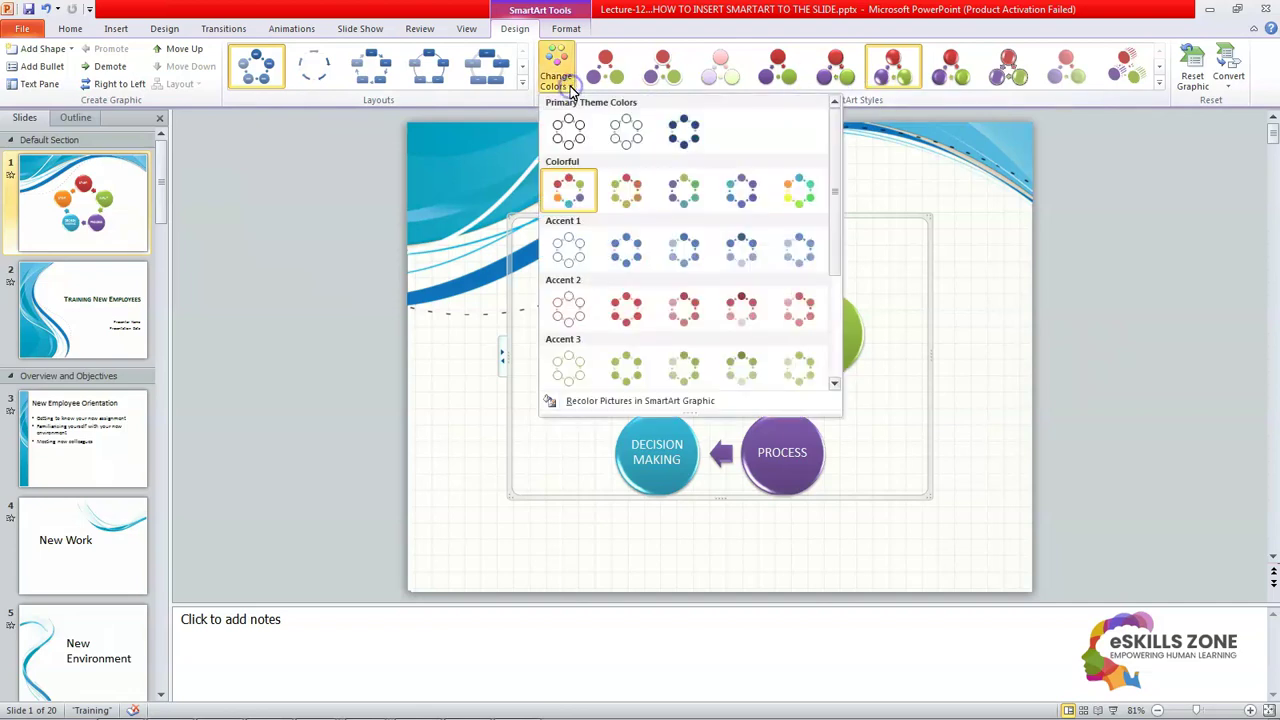
pyautogui.click(568, 86)
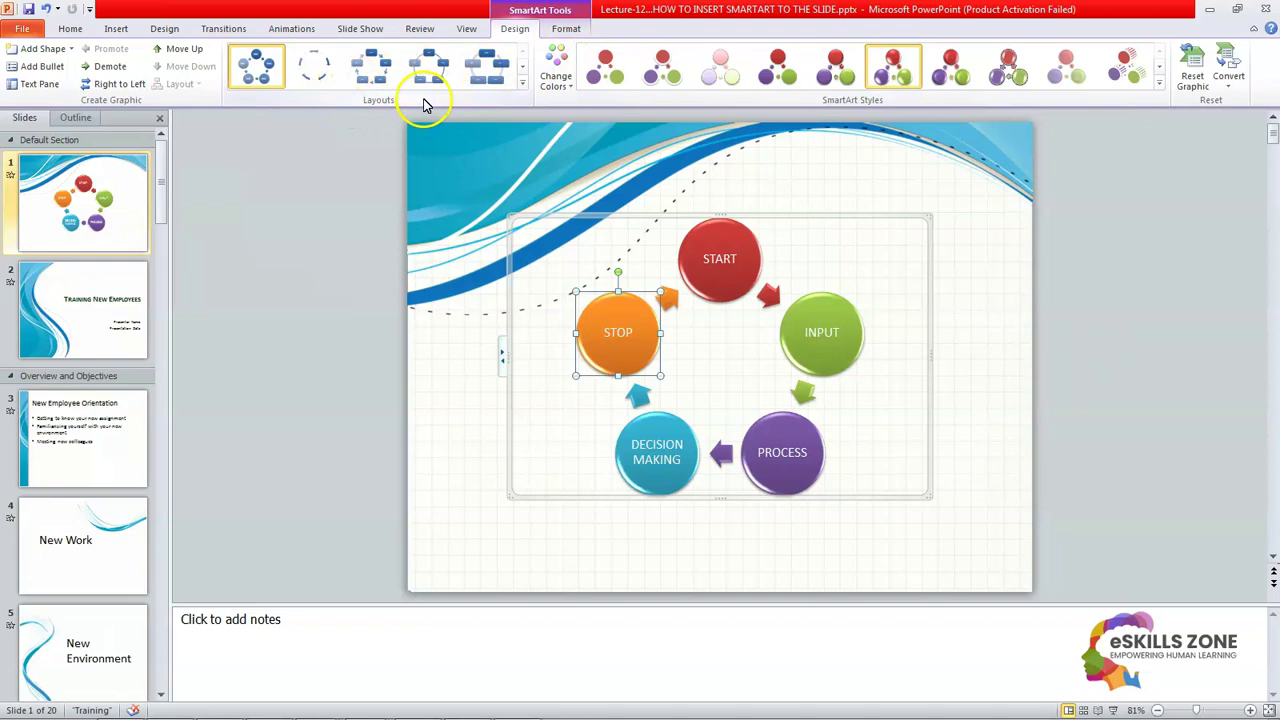
pyautogui.click(563, 29)
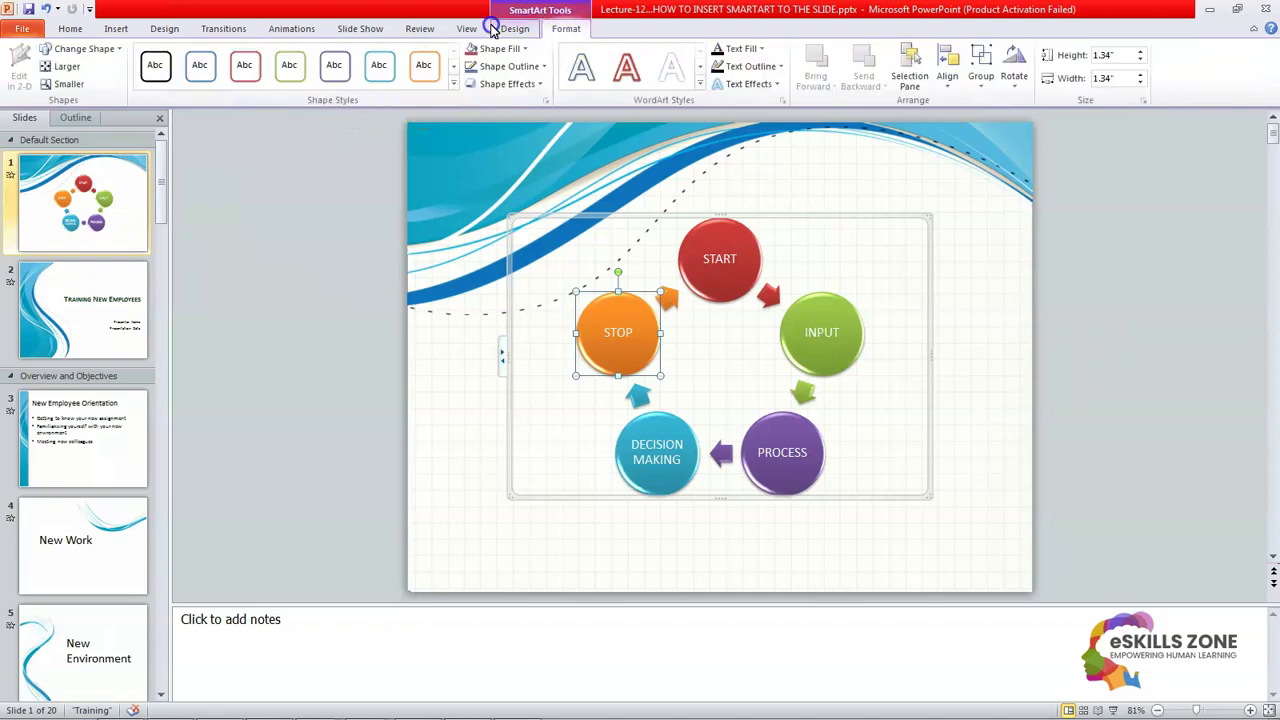
pyautogui.click(417, 80)
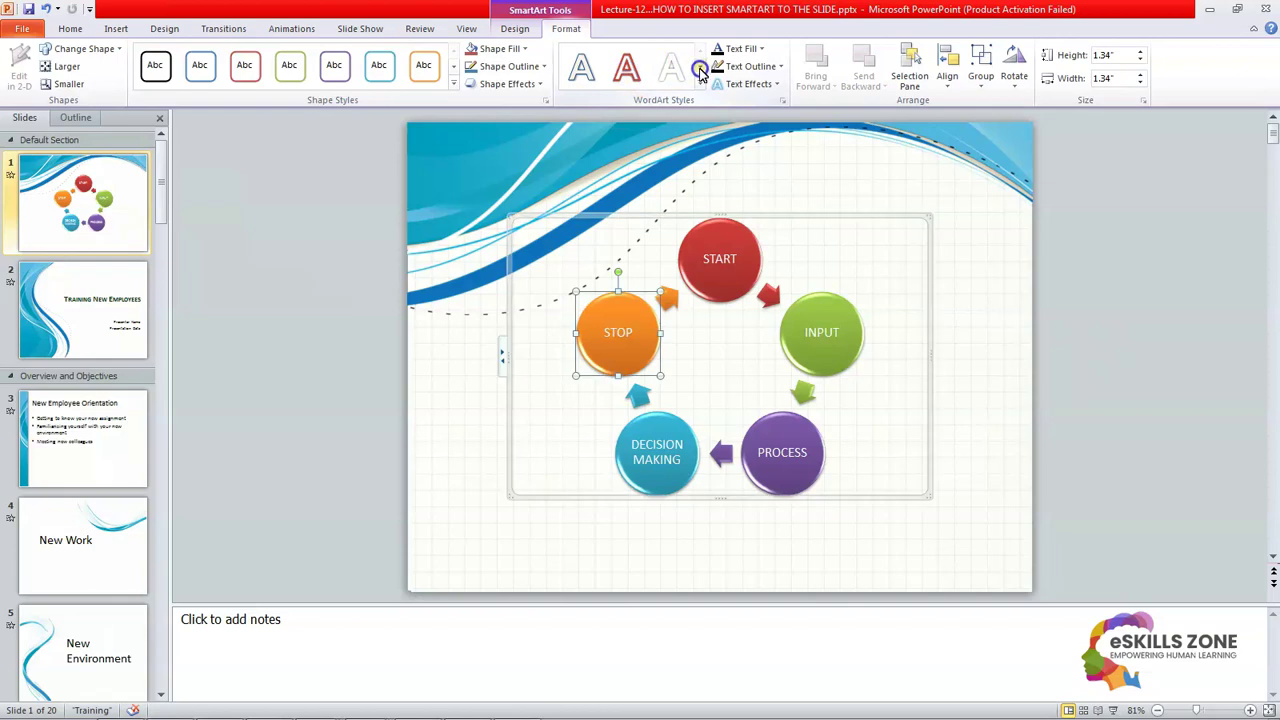
pyautogui.click(933, 378)
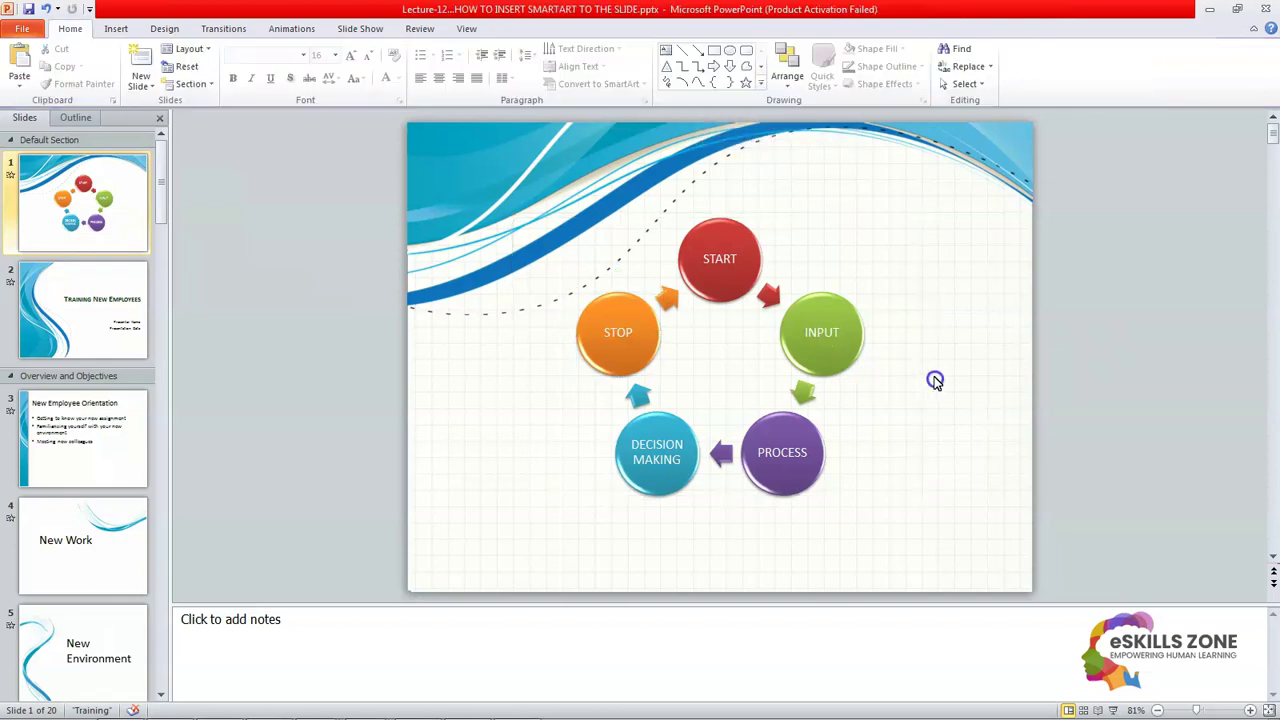
pyautogui.click(807, 244)
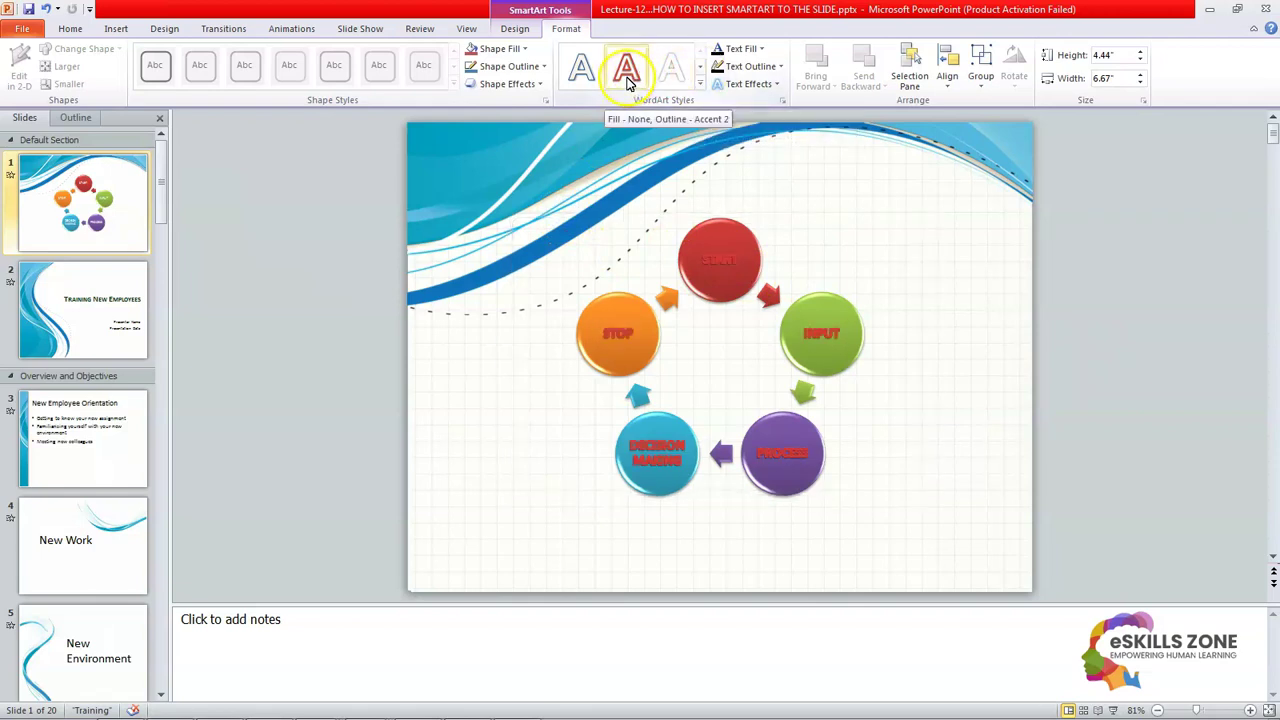
# Step: Browse the WordArt Styles gallery, trying blue gradient and black styles on the labels
pyautogui.click(697, 67)
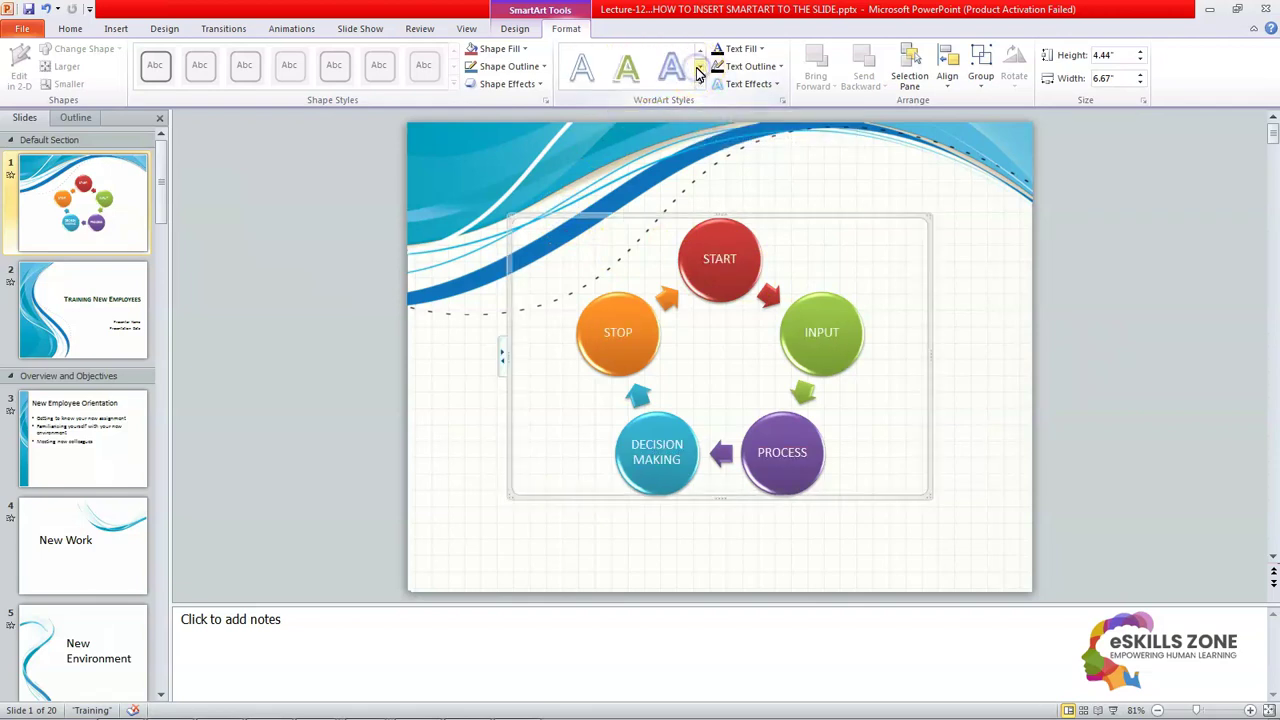
pyautogui.click(698, 68)
pyautogui.click(699, 69)
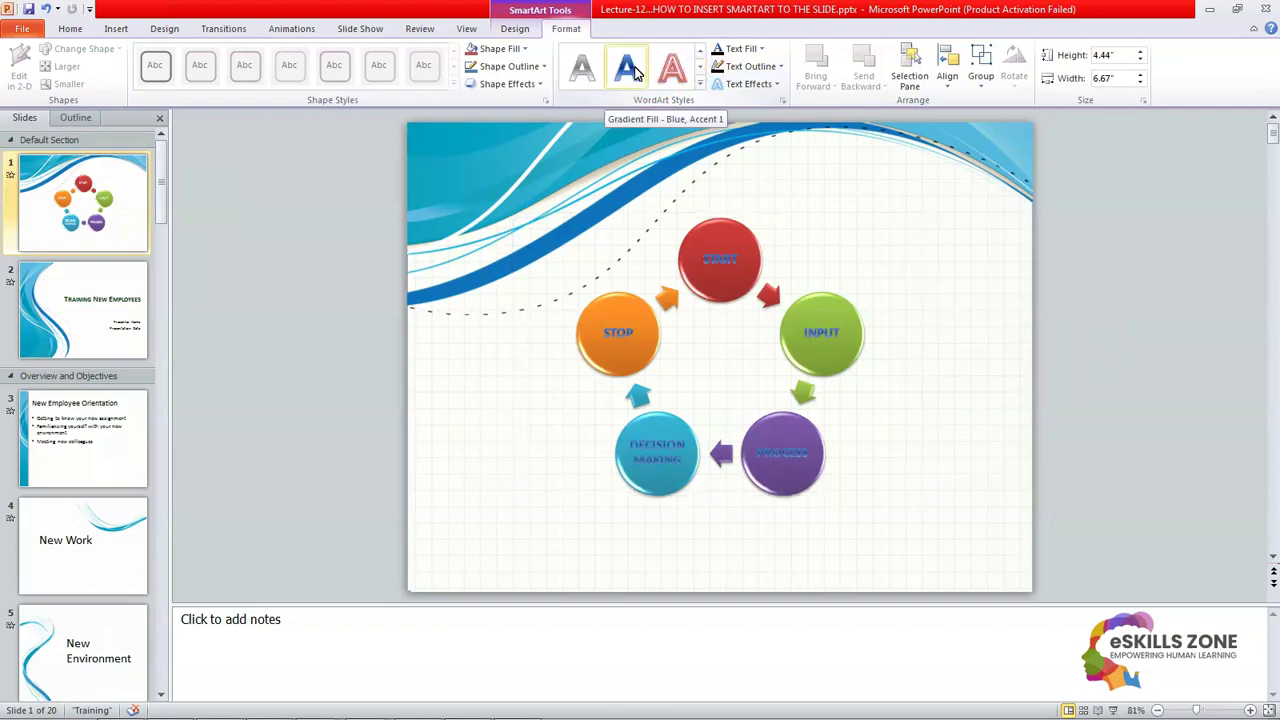
pyautogui.click(704, 74)
pyautogui.click(704, 74)
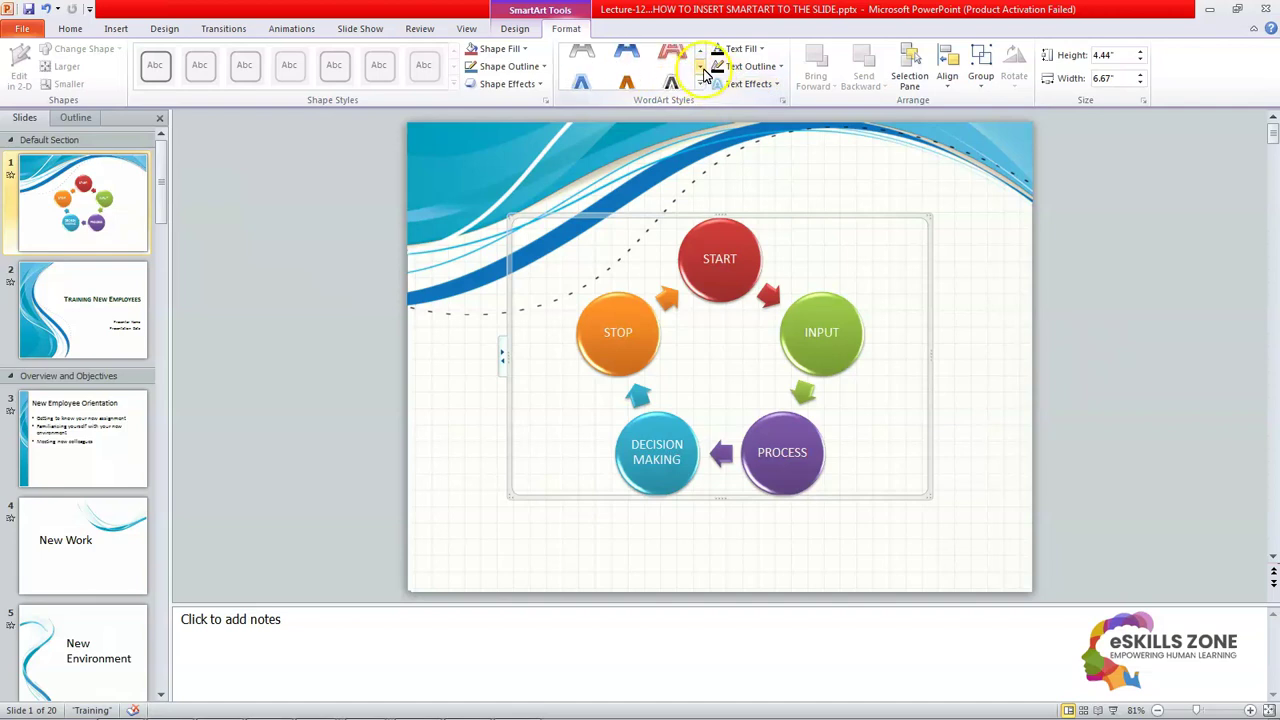
pyautogui.click(582, 70)
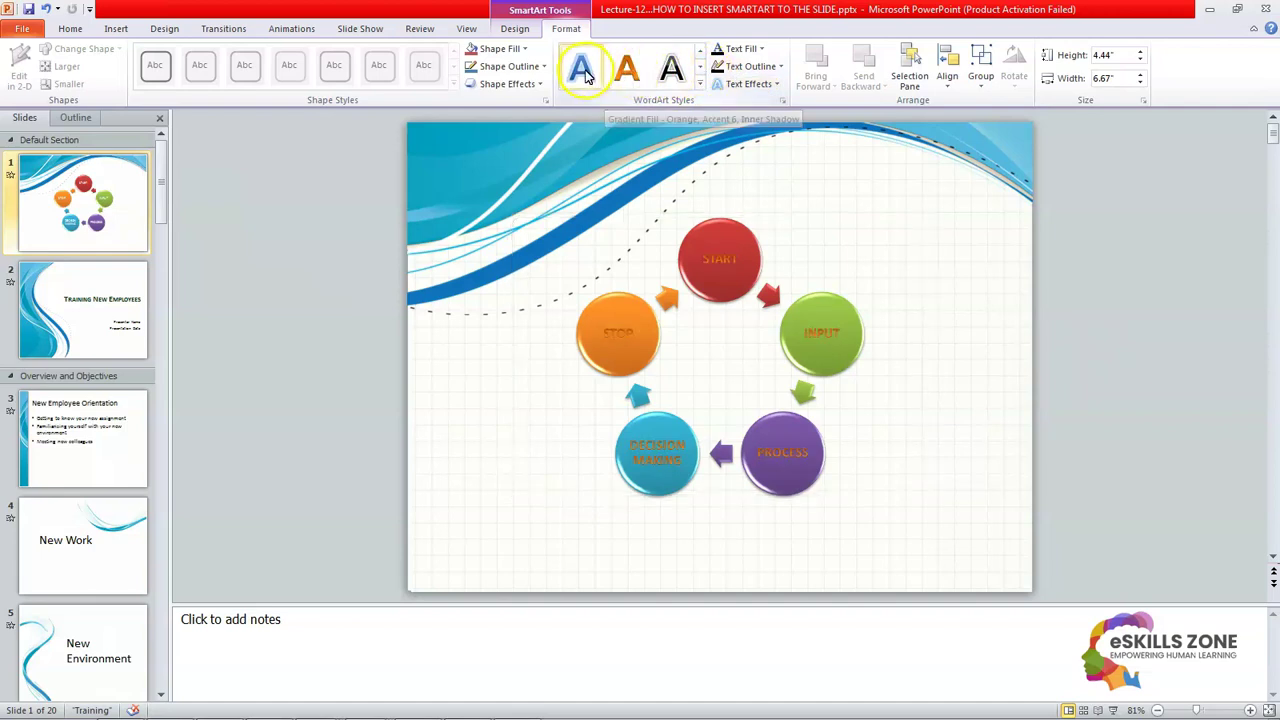
pyautogui.click(671, 71)
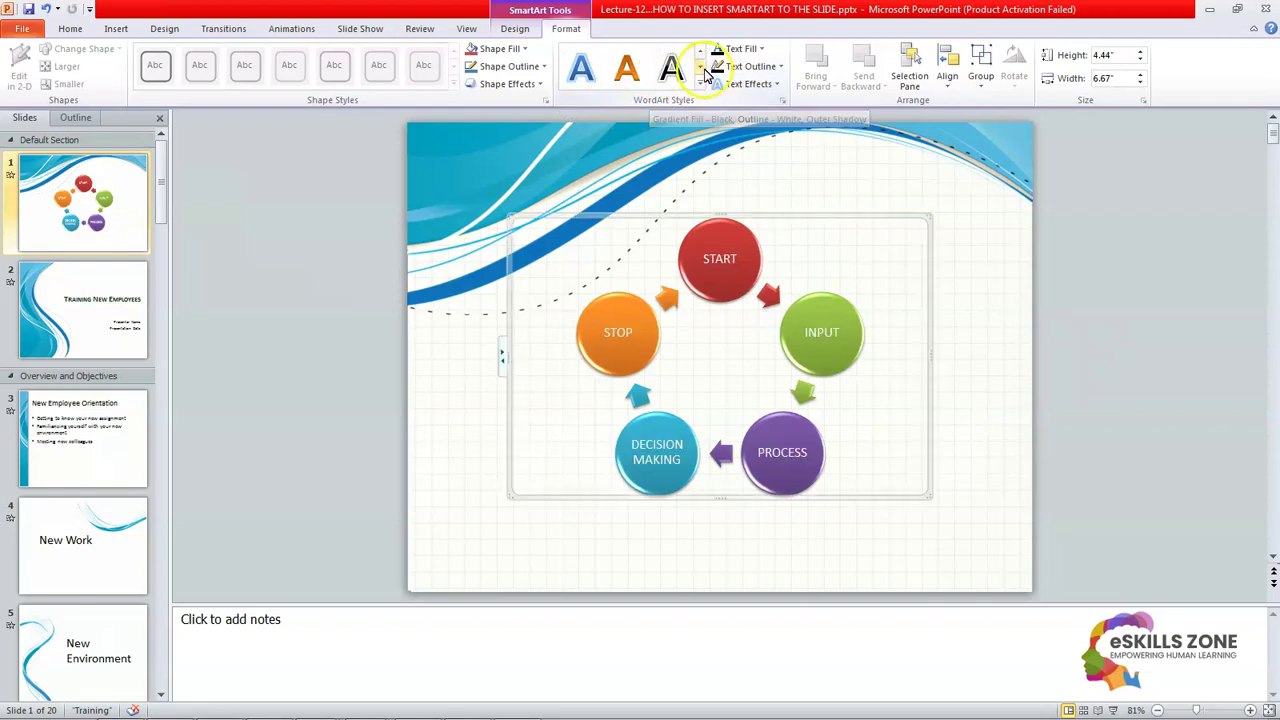
# Step: Try the purple gradient style, then apply the red Accent 2 WordArt style to the labels
pyautogui.click(700, 65)
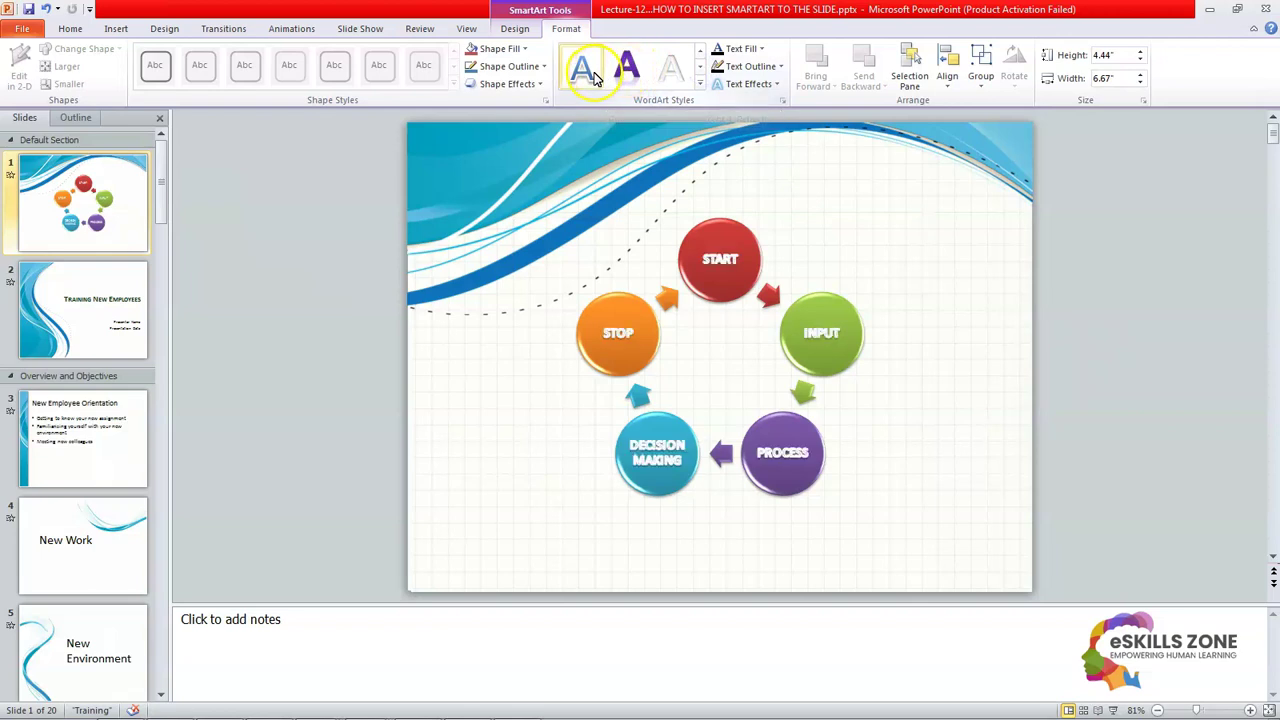
pyautogui.click(638, 78)
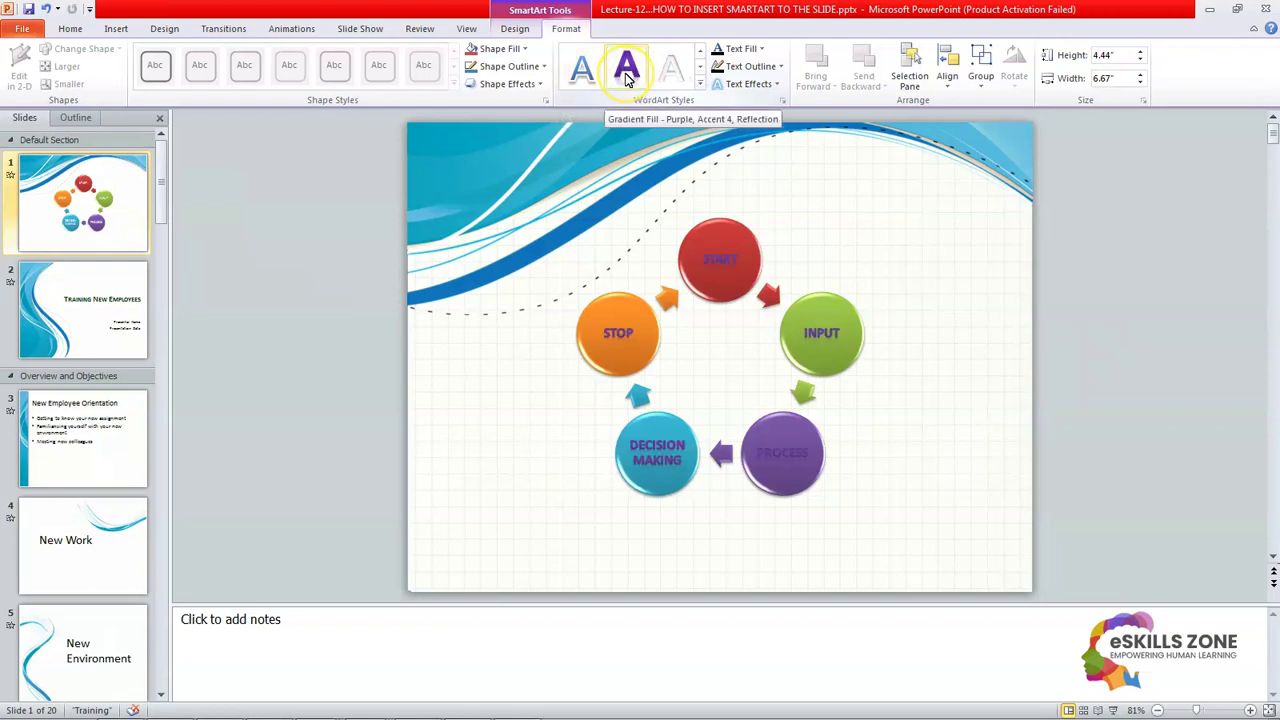
pyautogui.click(628, 72)
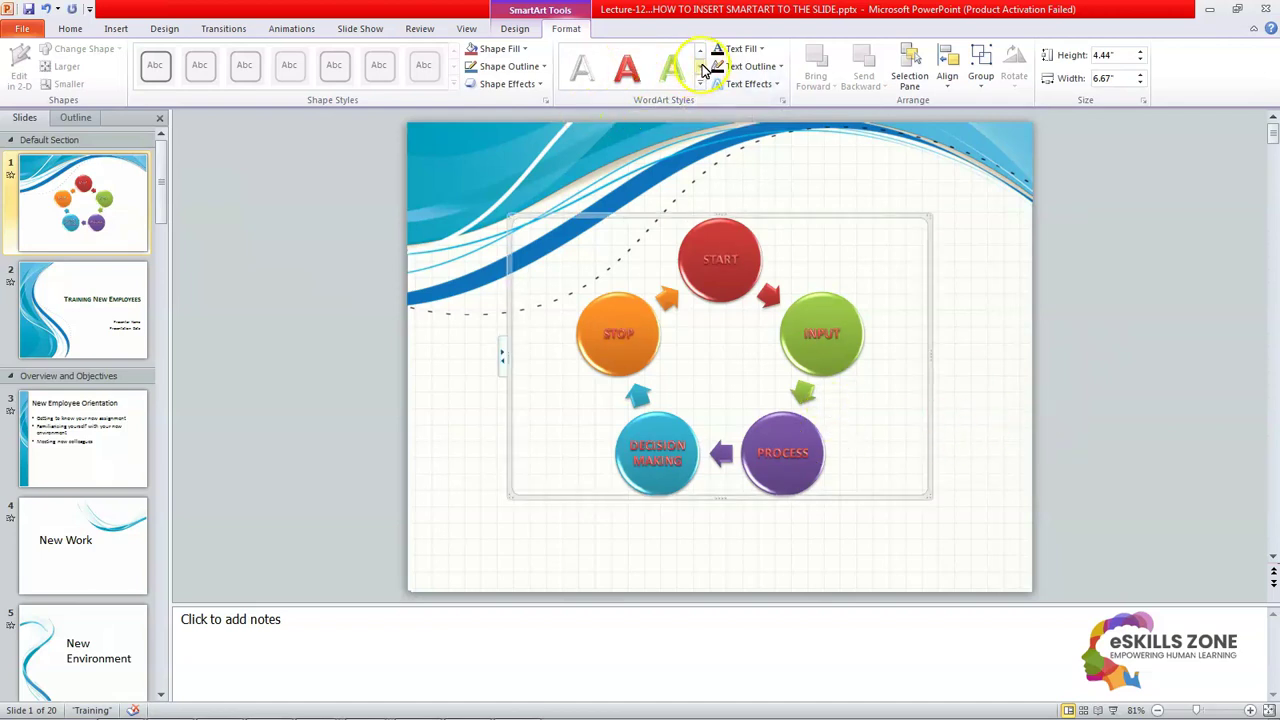
pyautogui.click(750, 84)
# Step: Give the labels a red 11 pt Accent color 2 glow and a Perspective shadow
pyautogui.moveTo(768, 172)
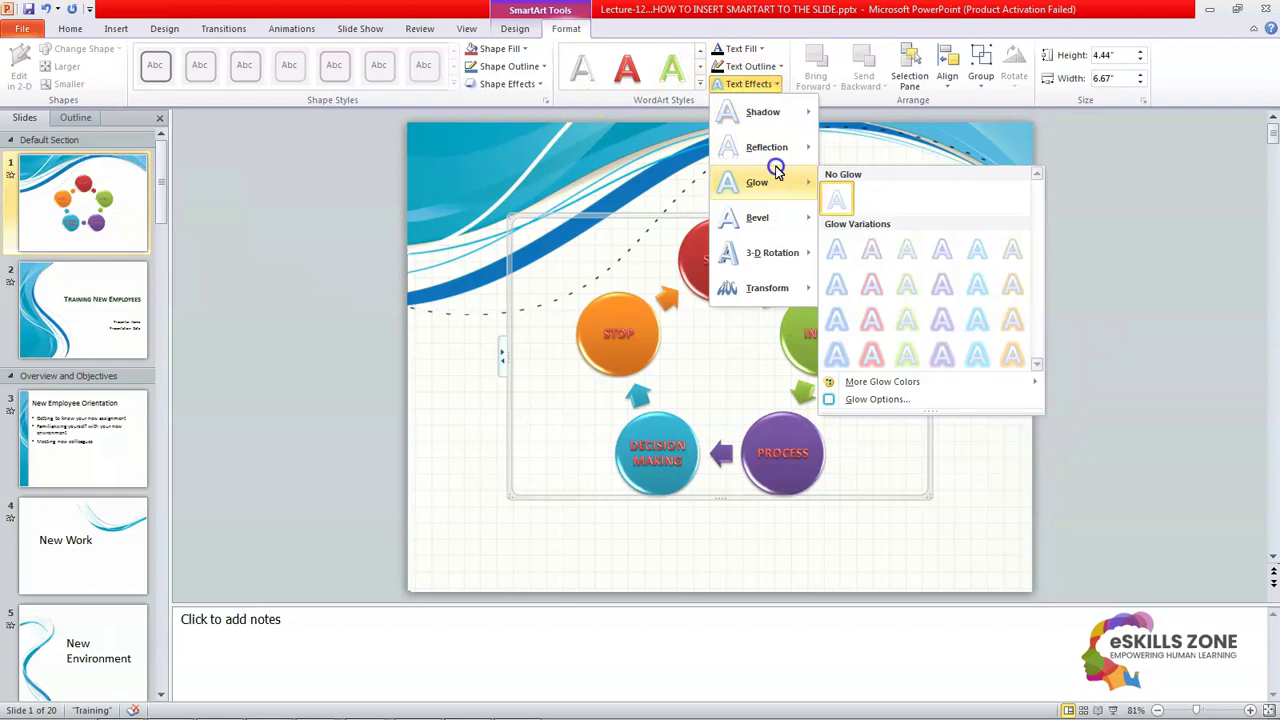
pyautogui.click(873, 329)
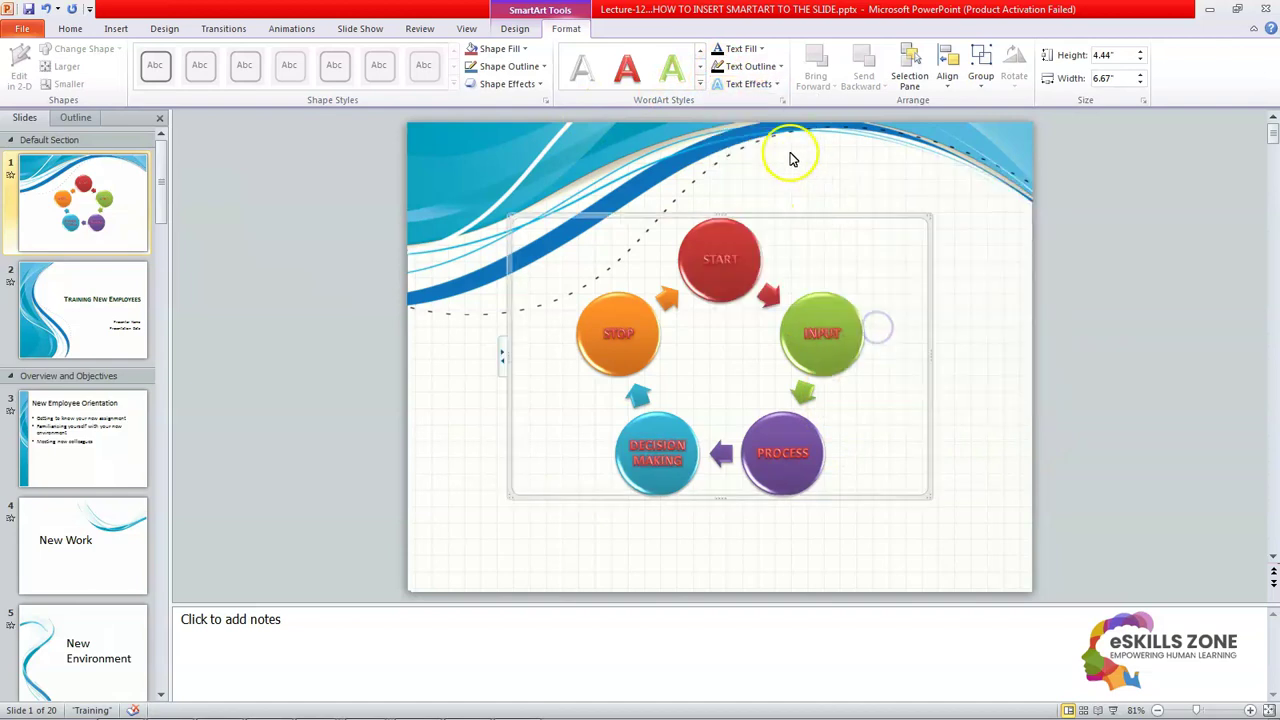
pyautogui.click(778, 86)
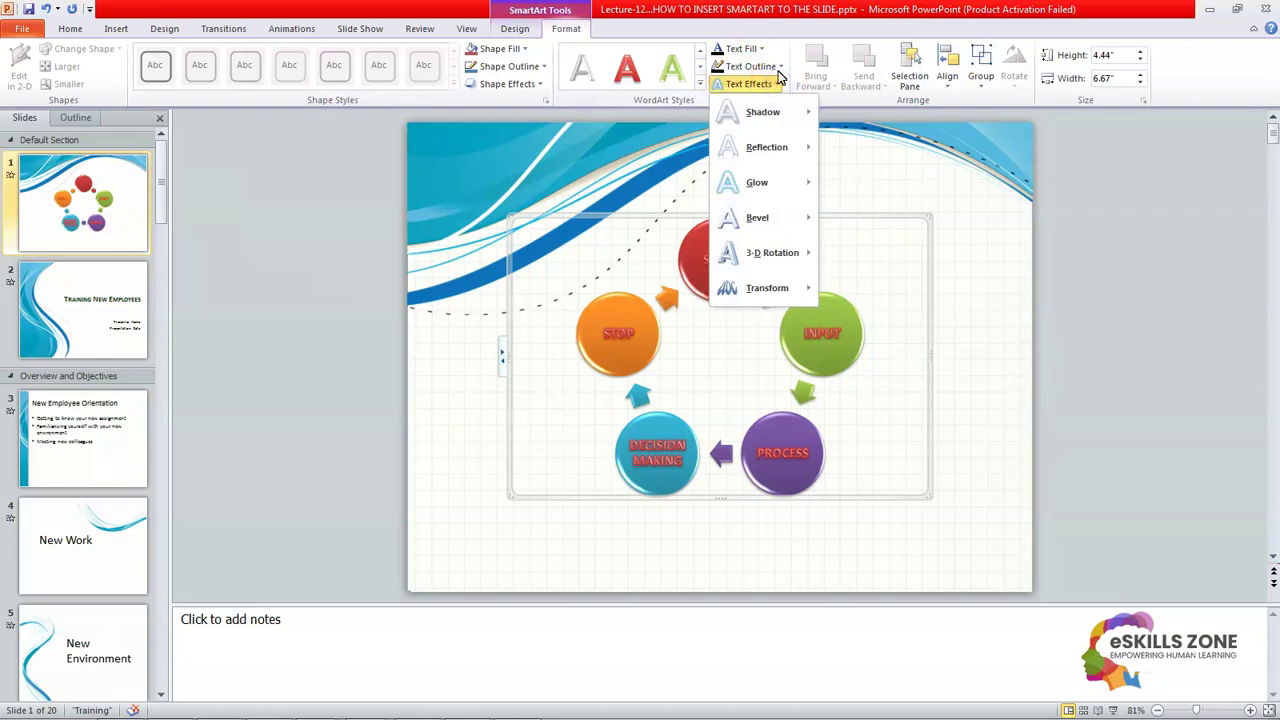
pyautogui.click(792, 114)
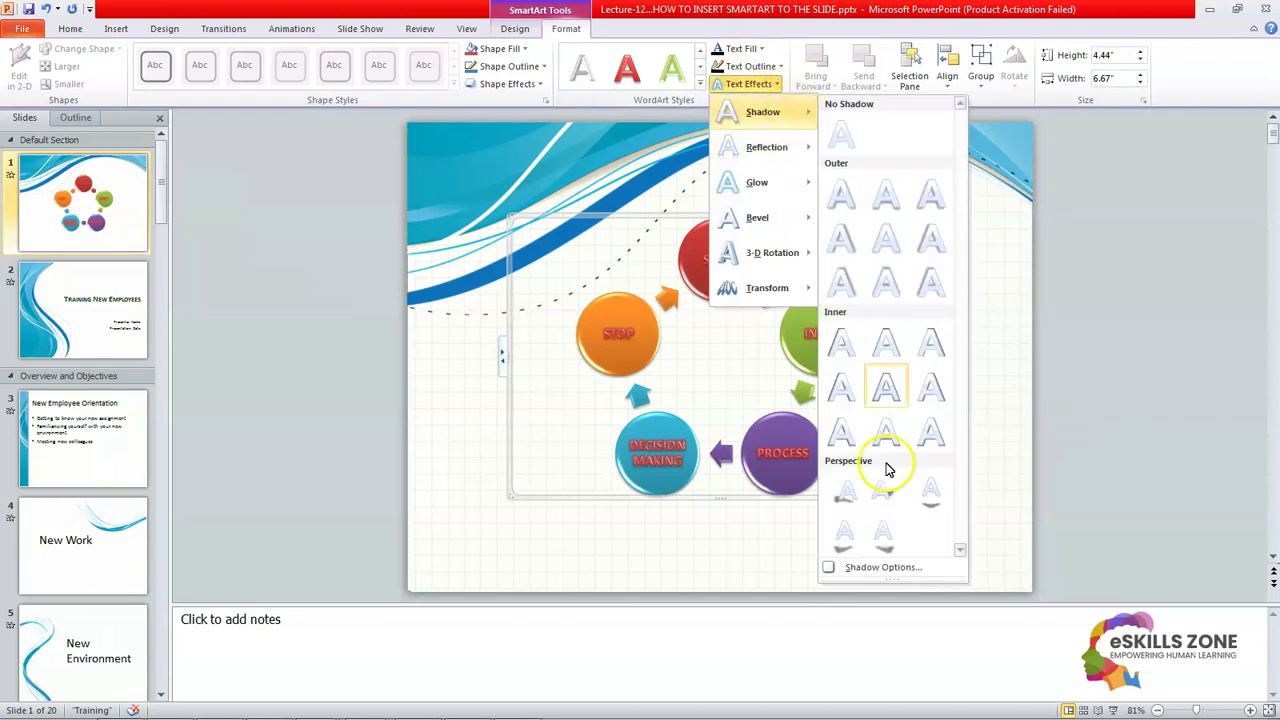
pyautogui.click(936, 508)
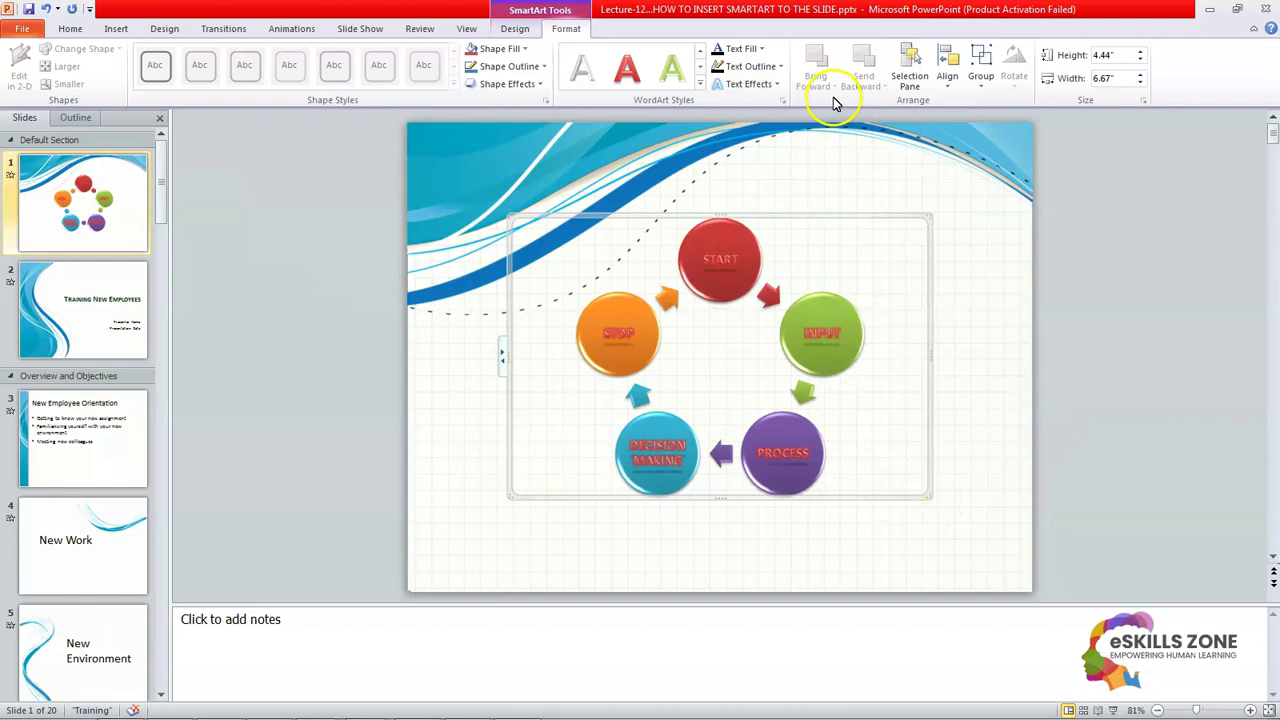
# Step: Show the Selection Pane, then align the diagram left and then centre on slide 1
pyautogui.click(916, 84)
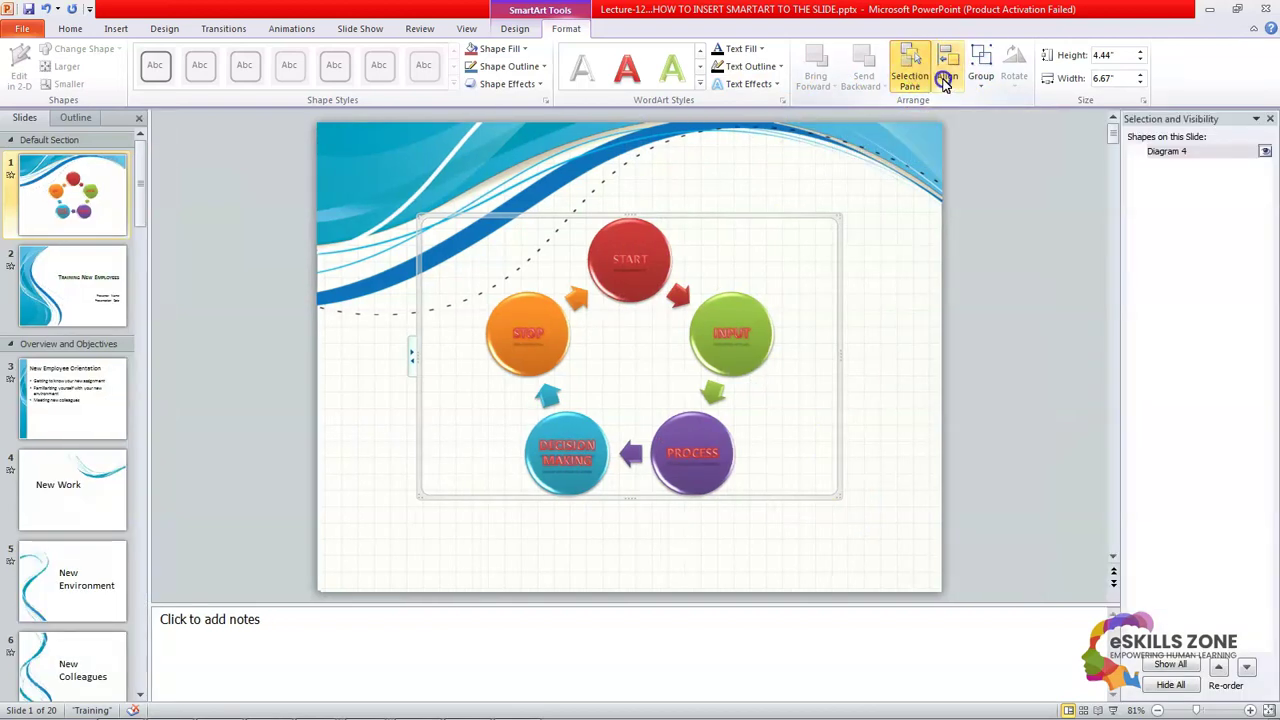
pyautogui.click(947, 78)
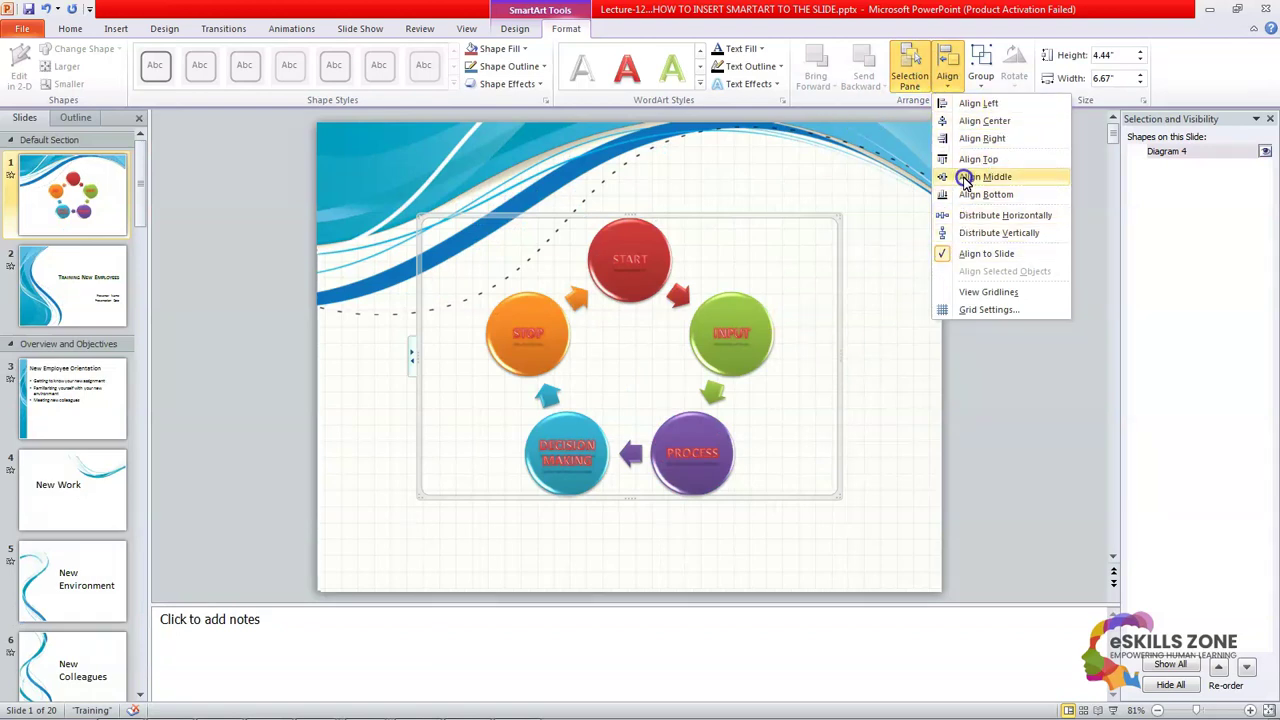
pyautogui.click(977, 104)
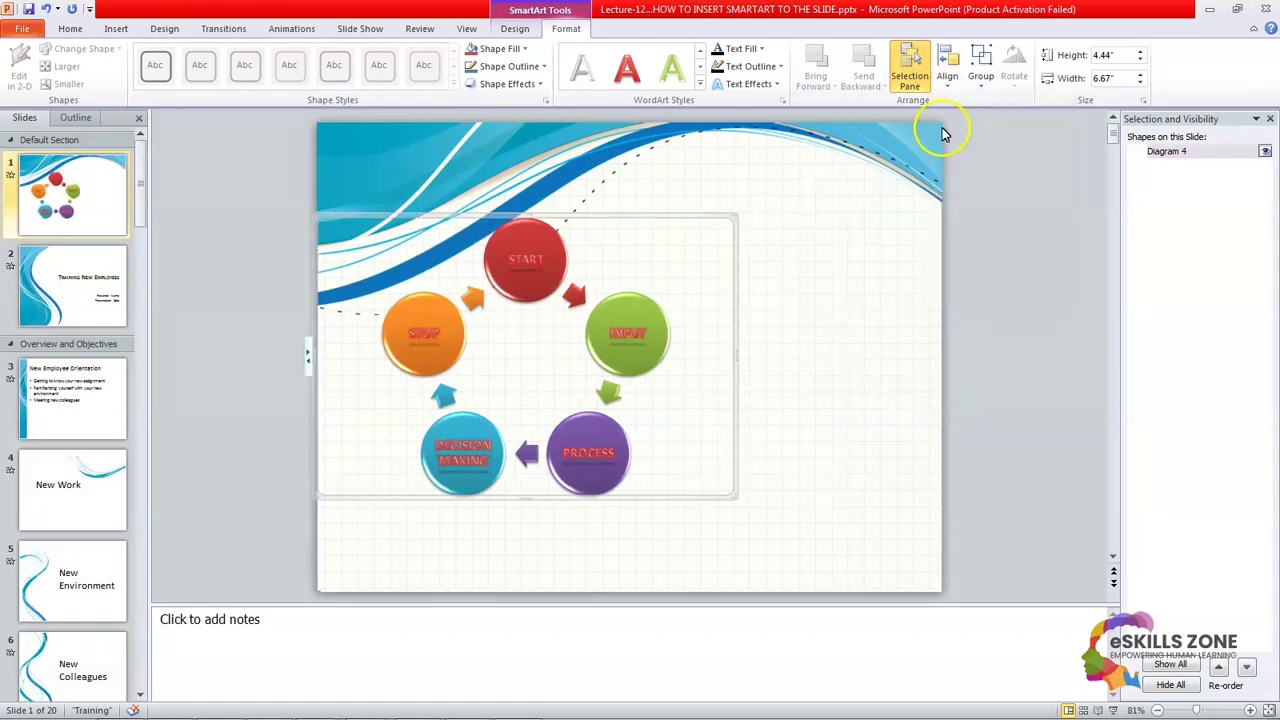
pyautogui.click(947, 78)
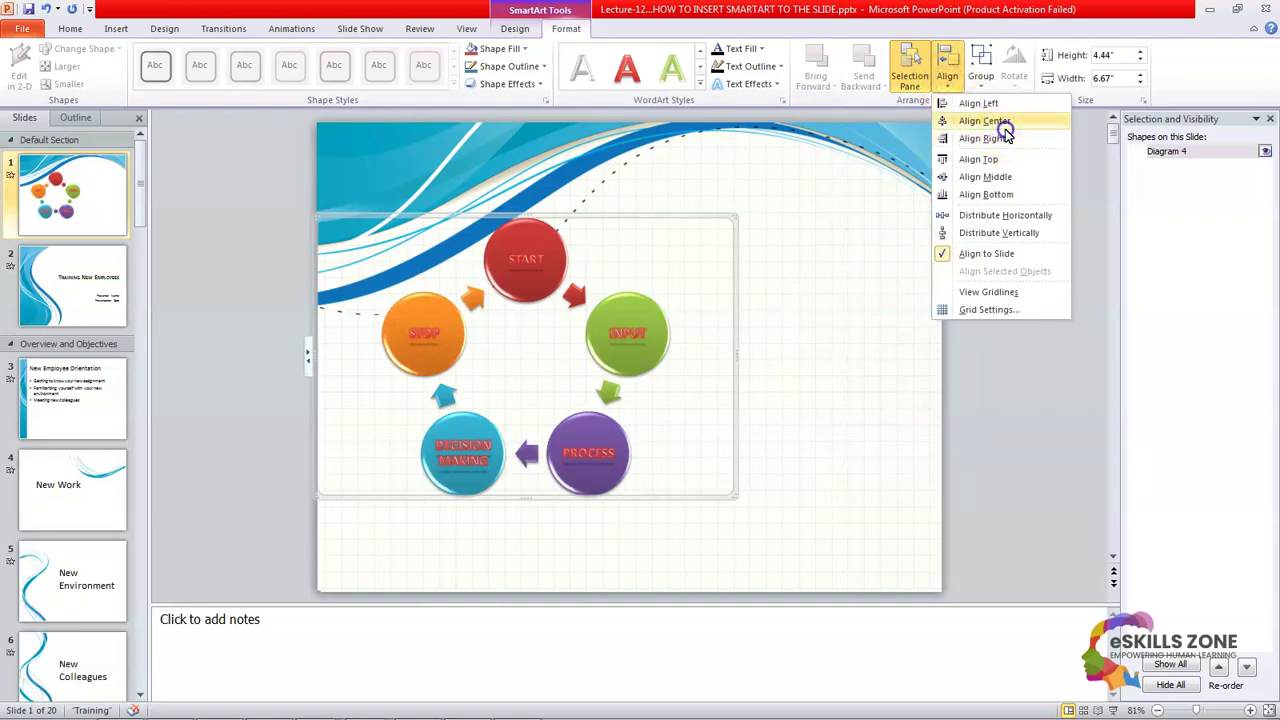
pyautogui.click(992, 121)
pyautogui.click(908, 378)
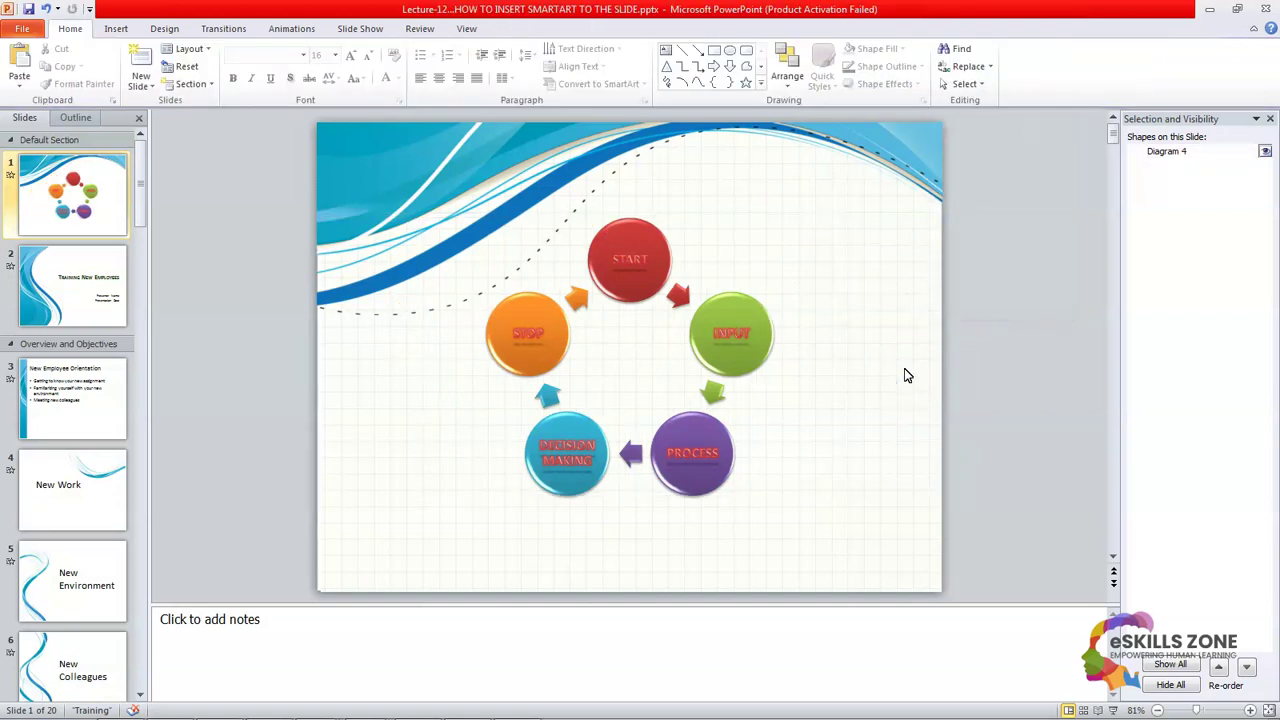